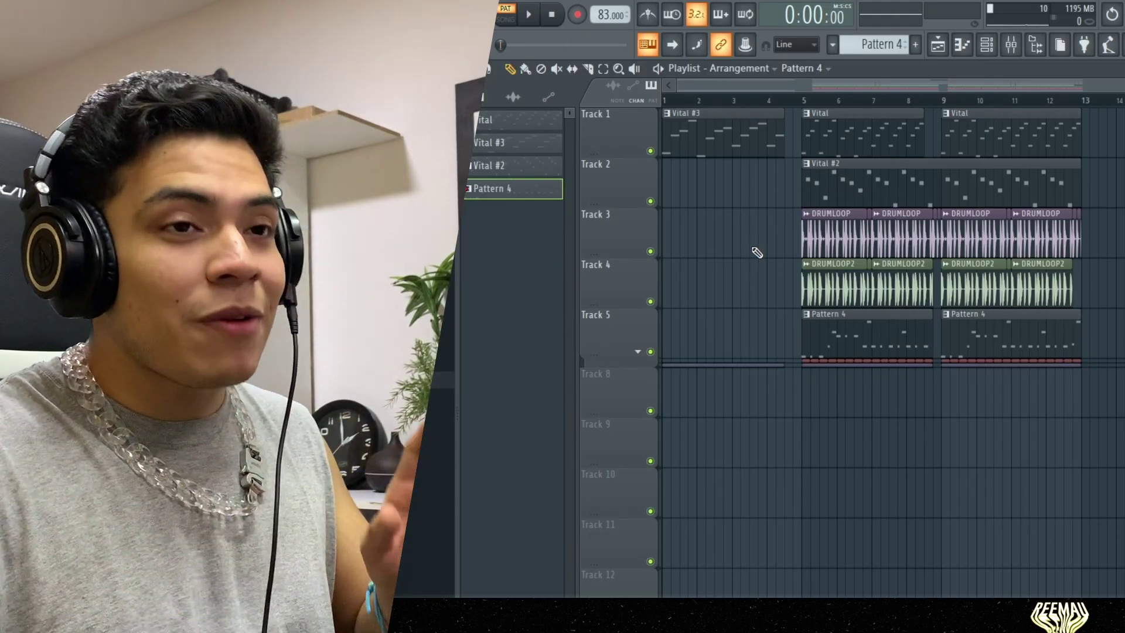
# Reposition the Vital synth window higher up so its full interface is in view.
pyautogui.doubleClick(845, 328)
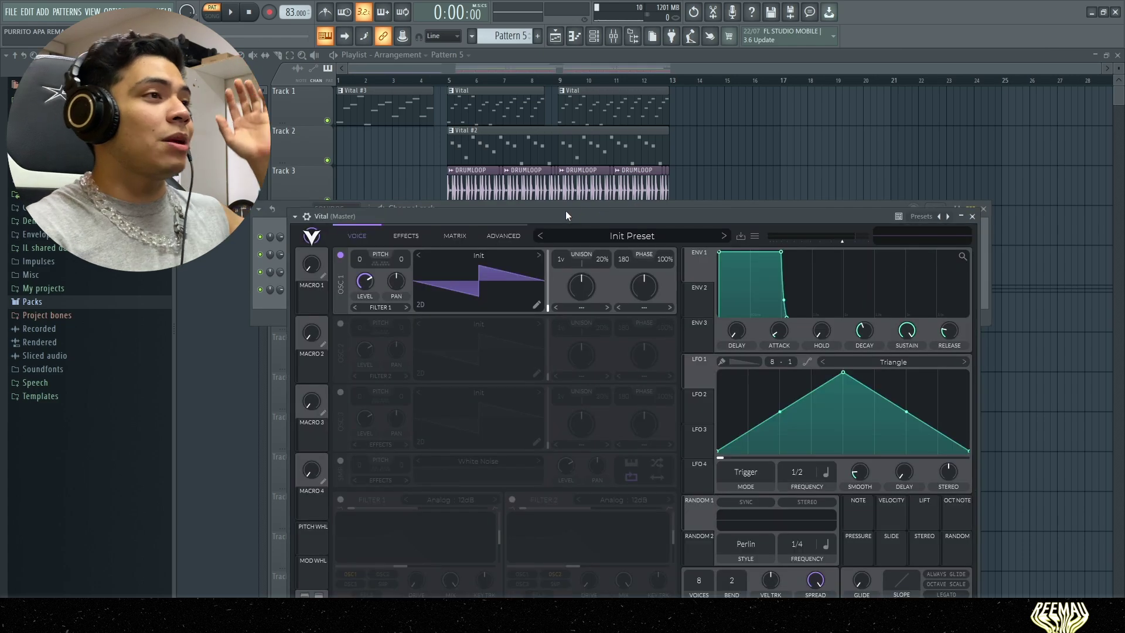
pyautogui.moveTo(571, 216); pyautogui.dragTo(604, 112)
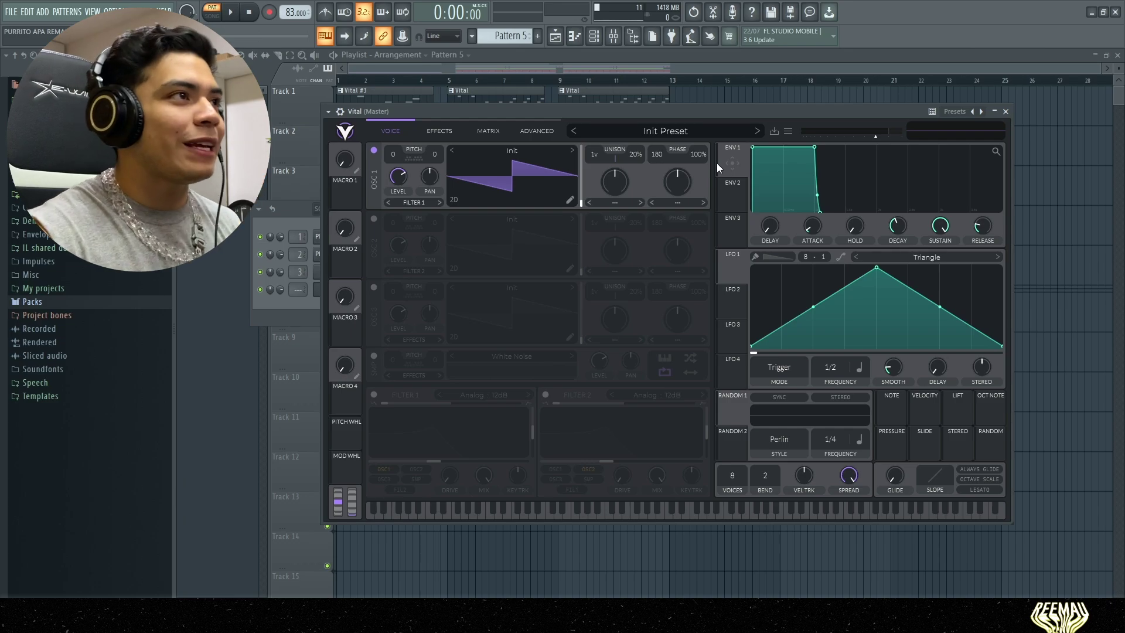
pyautogui.moveTo(688, 110); pyautogui.dragTo(701, 106)
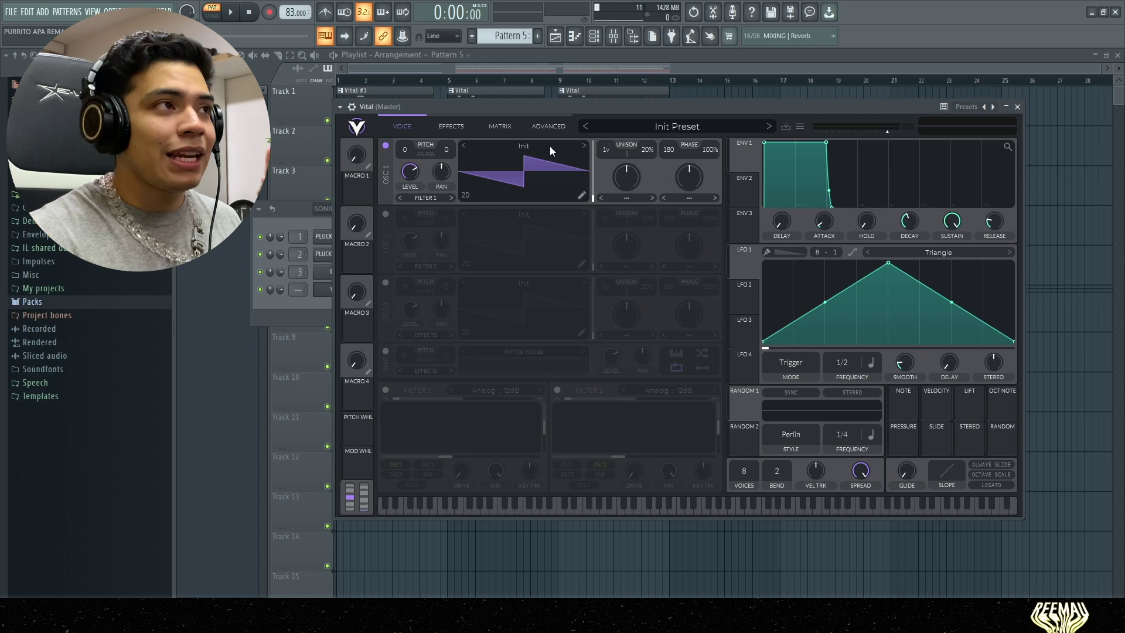
pyautogui.click(549, 146)
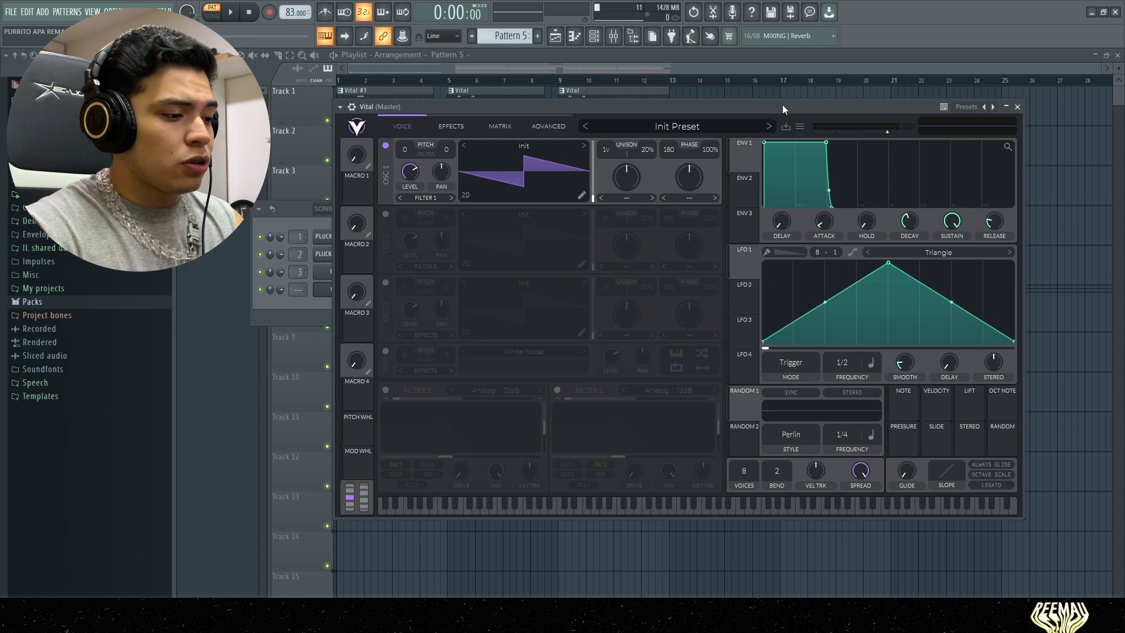
# Set the attack of ENV 1 to about 0.011 seconds and audition a note.
pyautogui.press('b')
pyautogui.moveTo(889, 134); pyautogui.dragTo(883, 132)
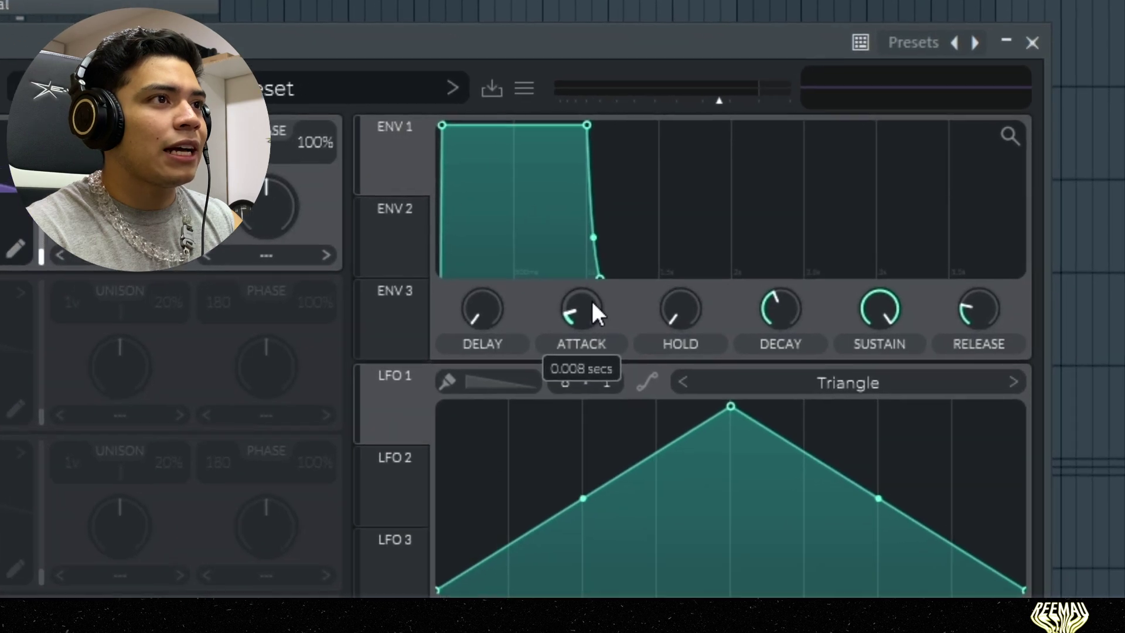
pyautogui.moveTo(812, 224); pyautogui.dragTo(811, 223)
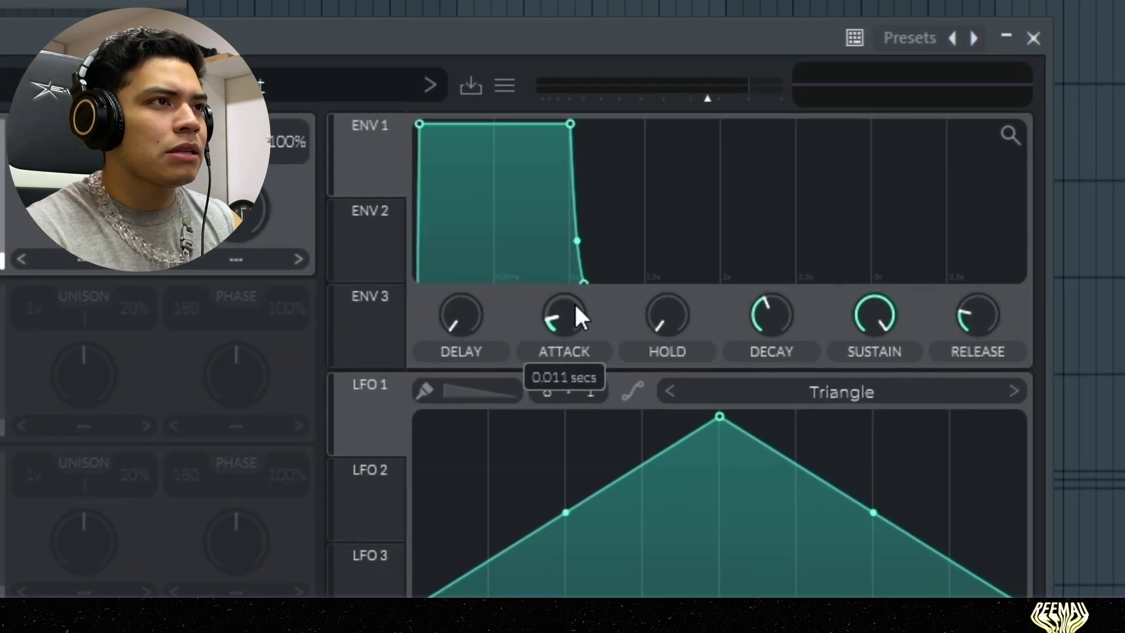
pyautogui.press('b')
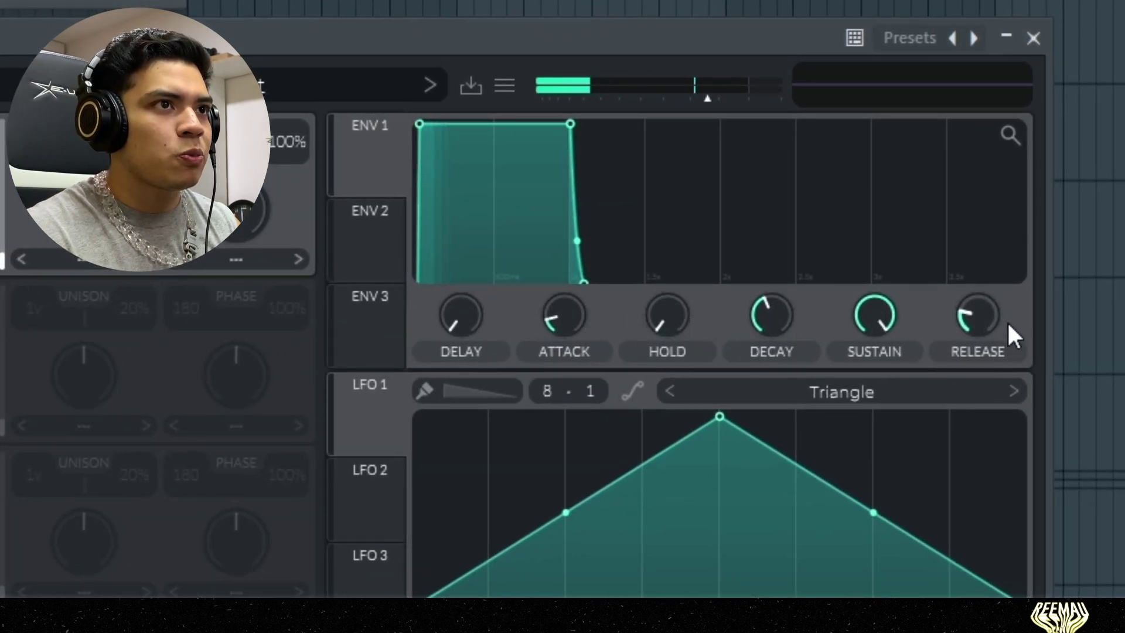
# Lengthen ENV 1's release to about 1.1 seconds, shorten its decay to about 0.6 seconds and lower its sustain.
pyautogui.moveTo(1006, 321); pyautogui.dragTo(989, 263)
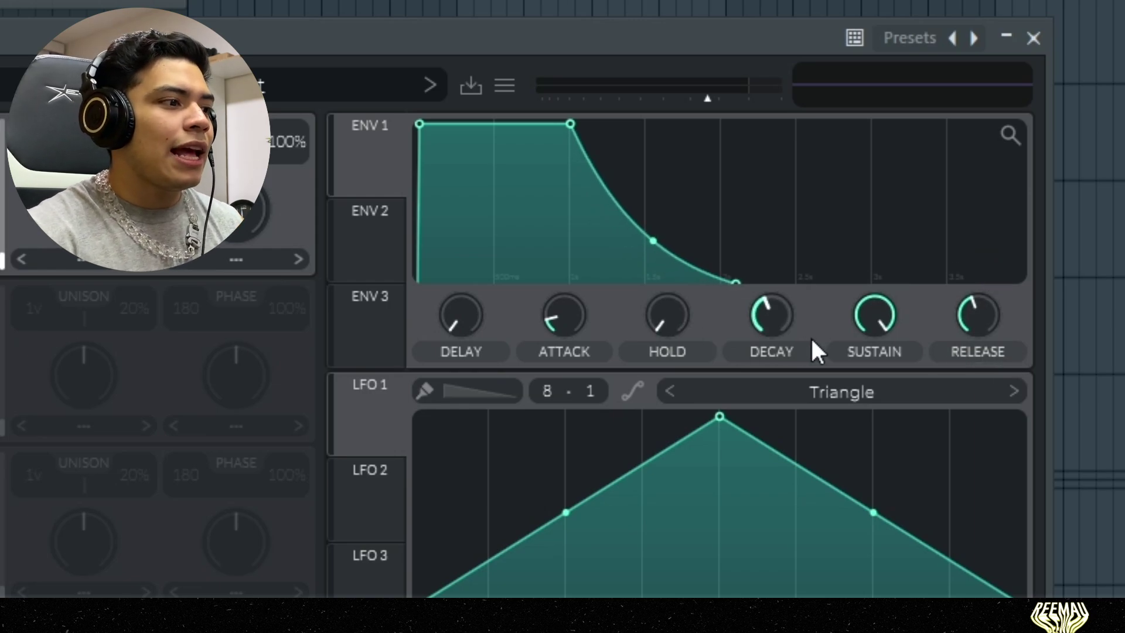
pyautogui.moveTo(770, 307)
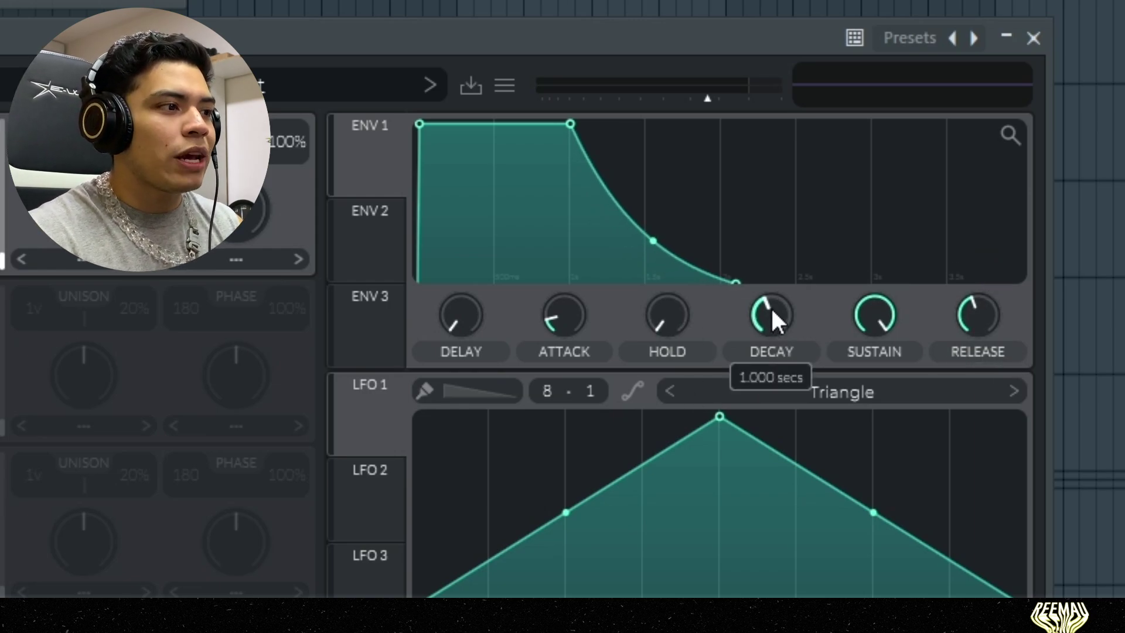
pyautogui.moveTo(771, 307); pyautogui.dragTo(807, 325)
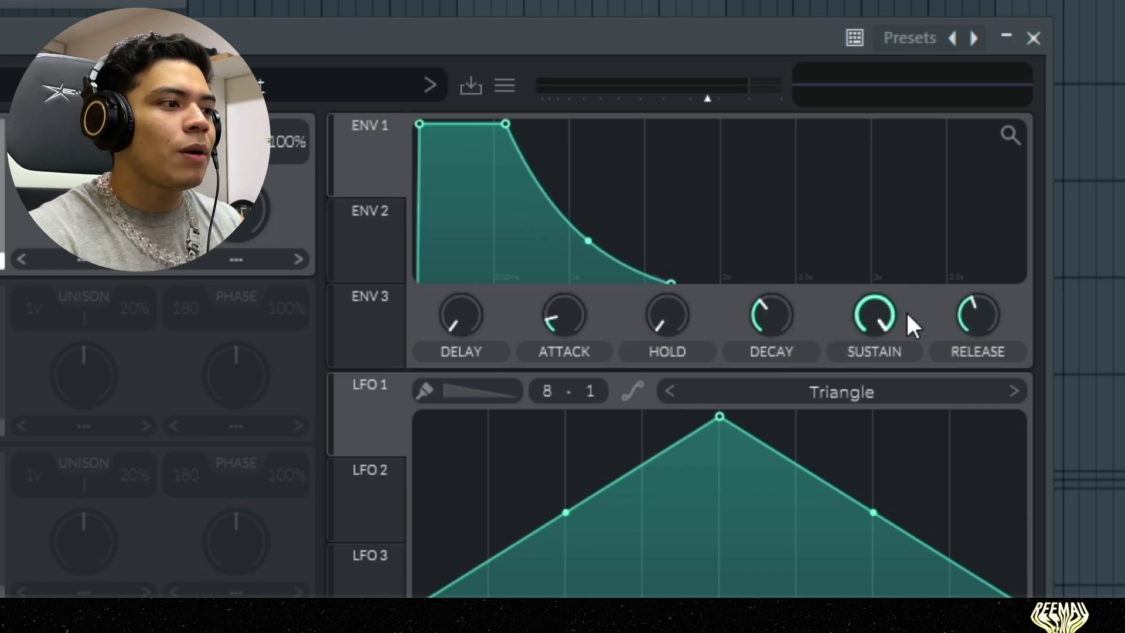
pyautogui.moveTo(888, 310); pyautogui.dragTo(879, 396)
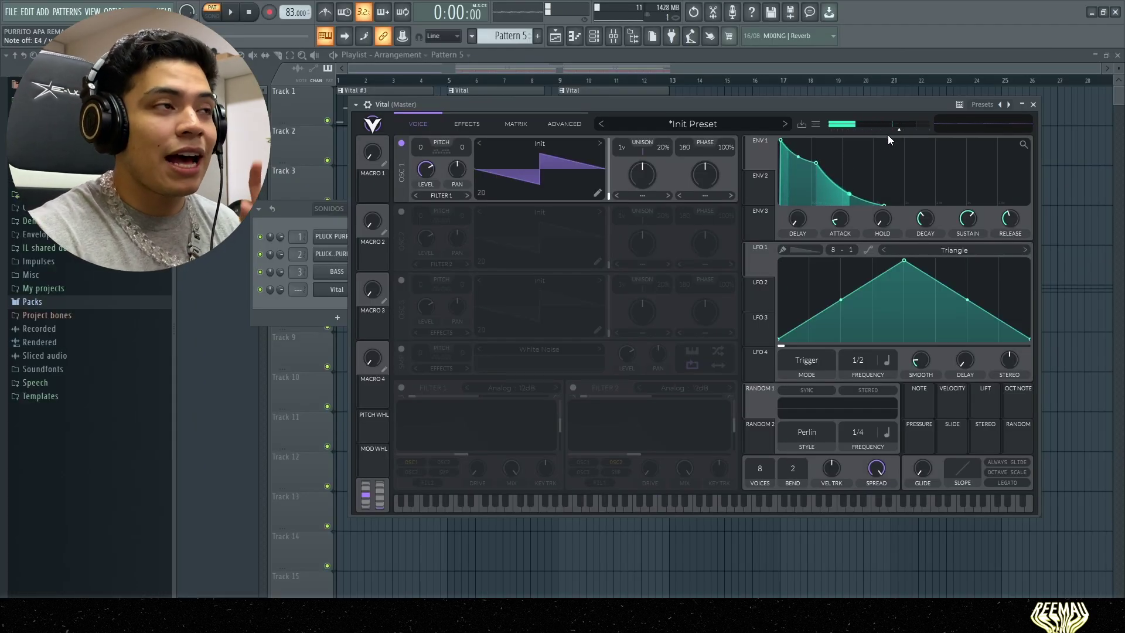
# Load the Brown Noise wavetable into OSC 1.
pyautogui.click(535, 144)
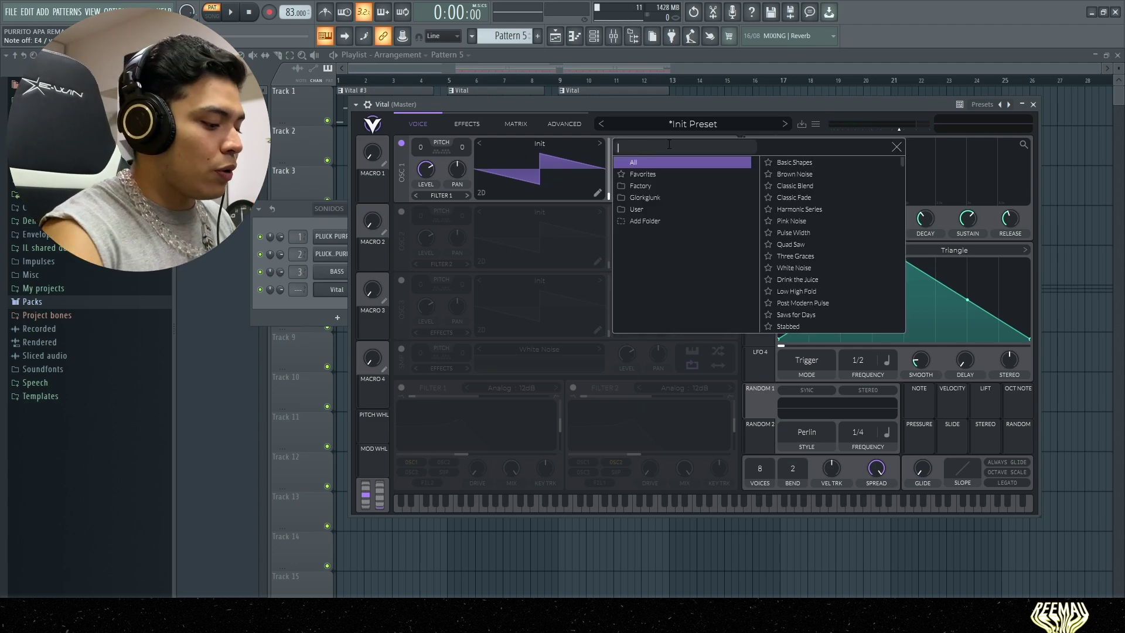
pyautogui.write('BRO')
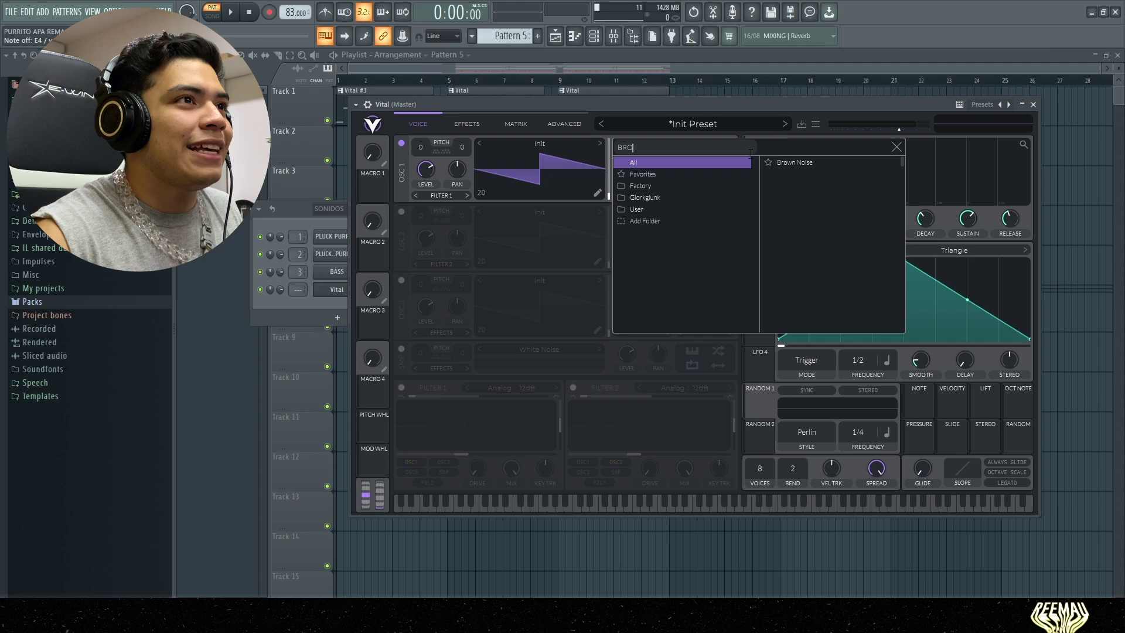
pyautogui.click(796, 163)
pyautogui.doubleClick(879, 154)
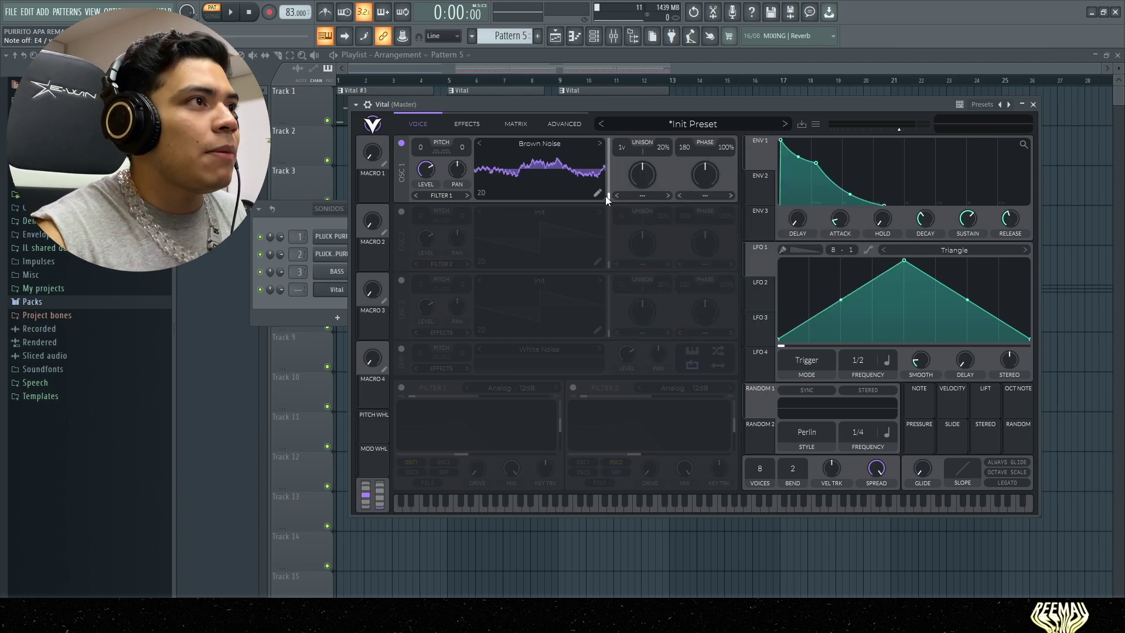
# Raise OSC 1's wavetable frame and set its unison to 3 voices with 0% detune.
pyautogui.moveTo(609, 195); pyautogui.dragTo(609, 154)
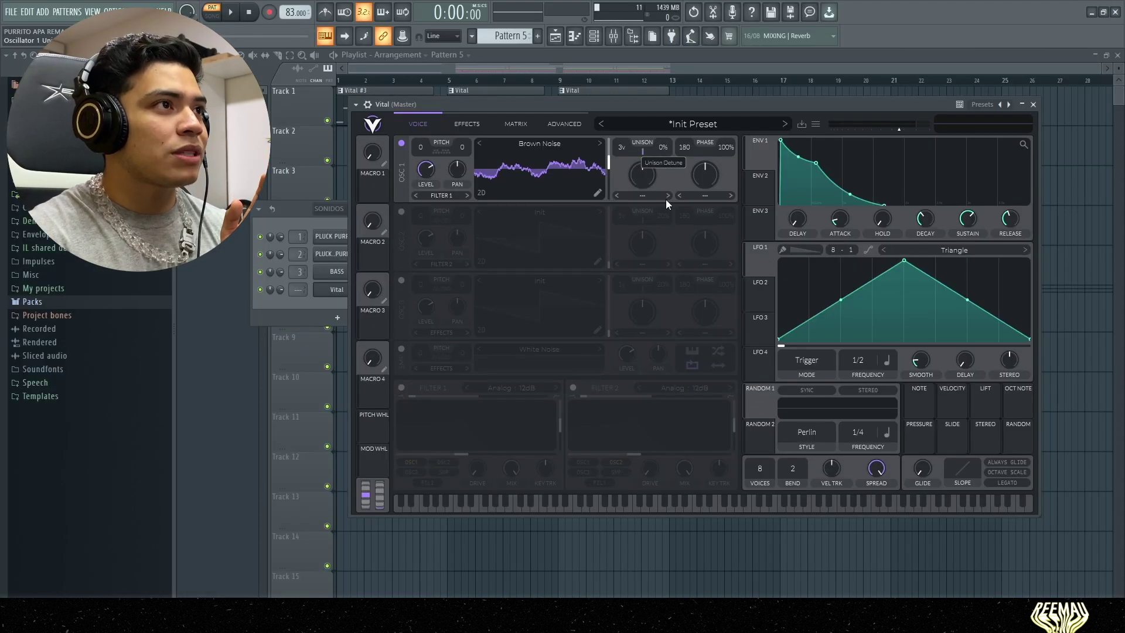
pyautogui.press('b')
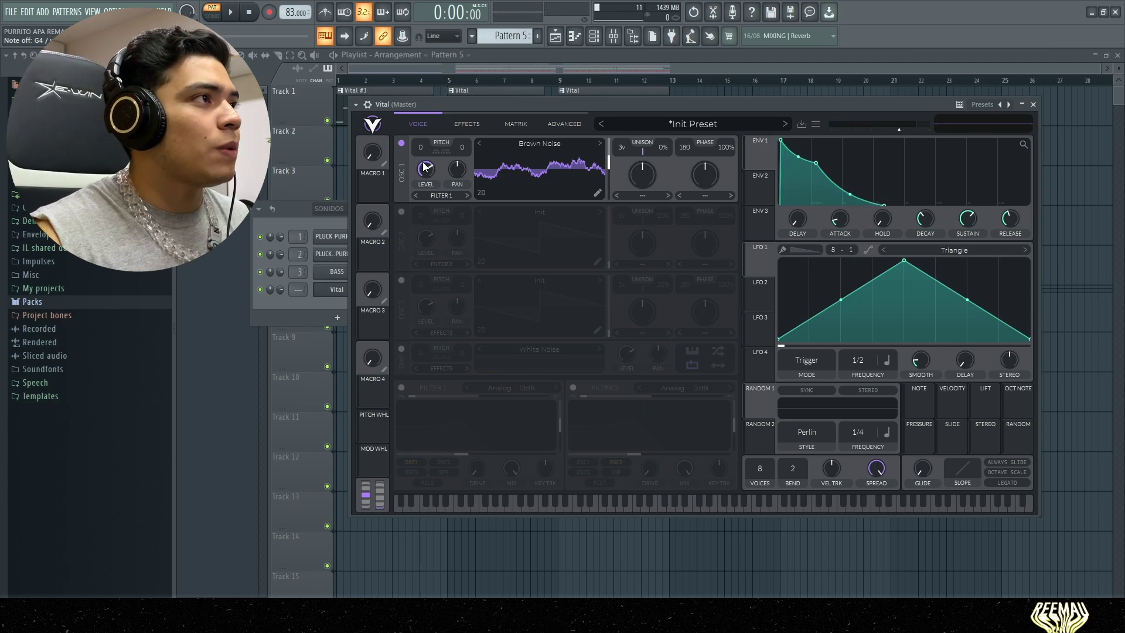
# Set OSC 1's level to 0, modulate it with ENV 1 at an amount of 0.900, and audition the sound.
pyautogui.moveTo(426, 170); pyautogui.dragTo(429, 201)
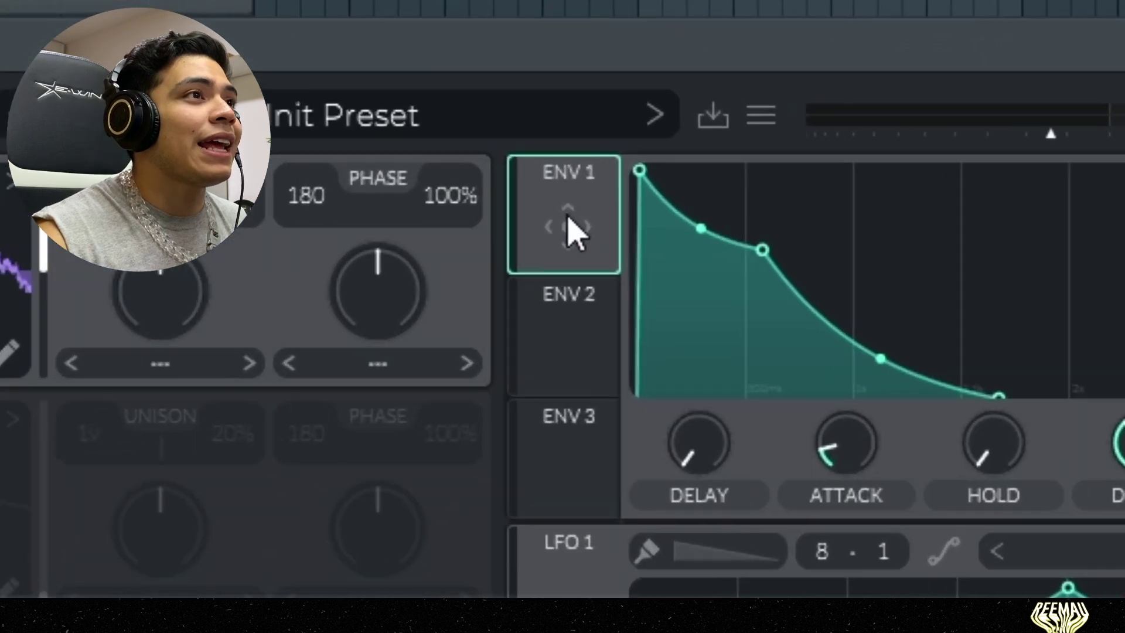
pyautogui.moveTo(762, 156); pyautogui.dragTo(178, 306)
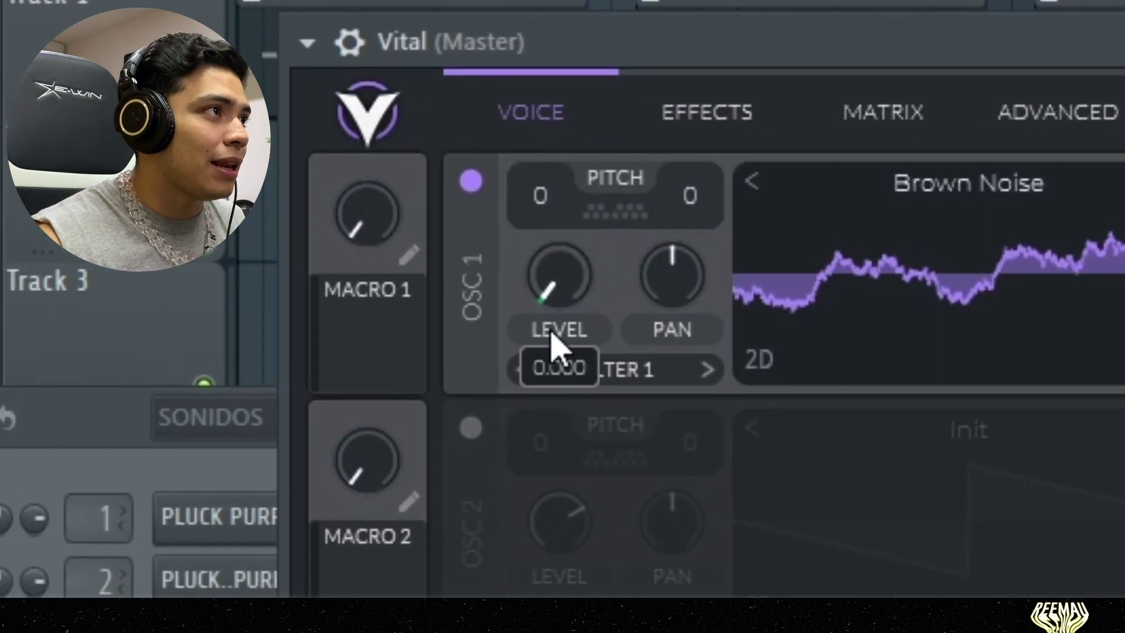
pyautogui.moveTo(566, 378)
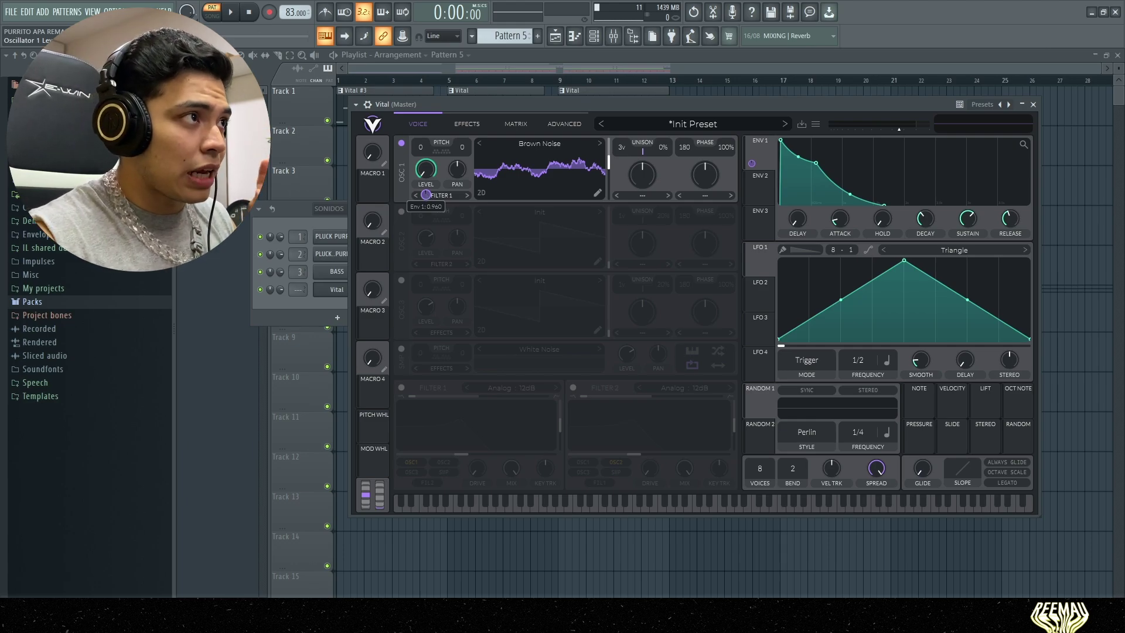
pyautogui.press('e')
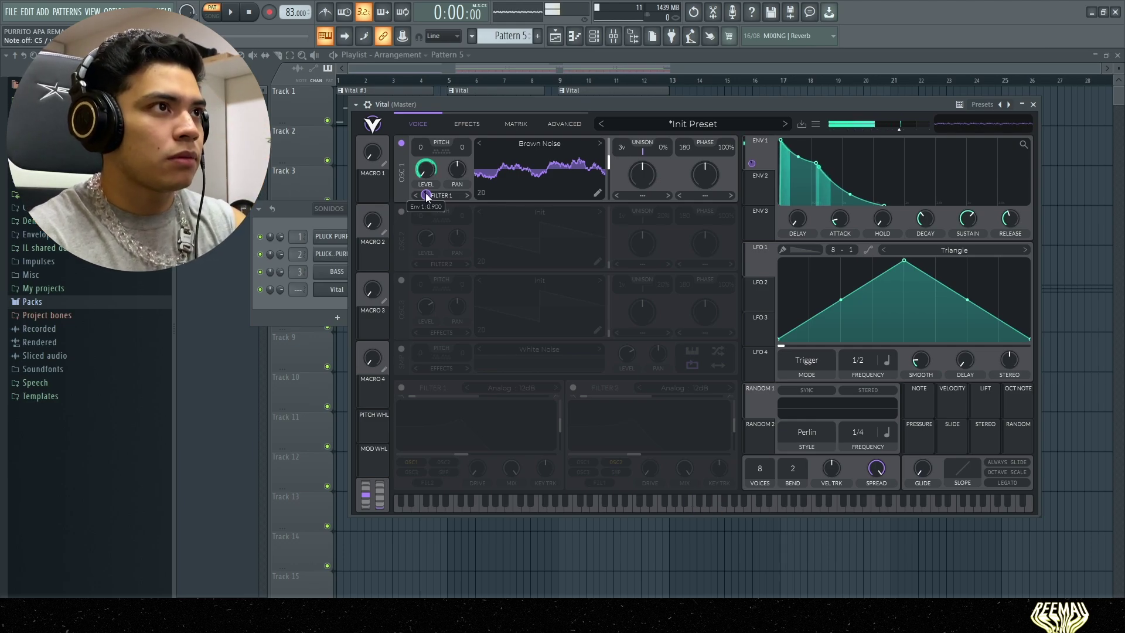
pyautogui.press('q')
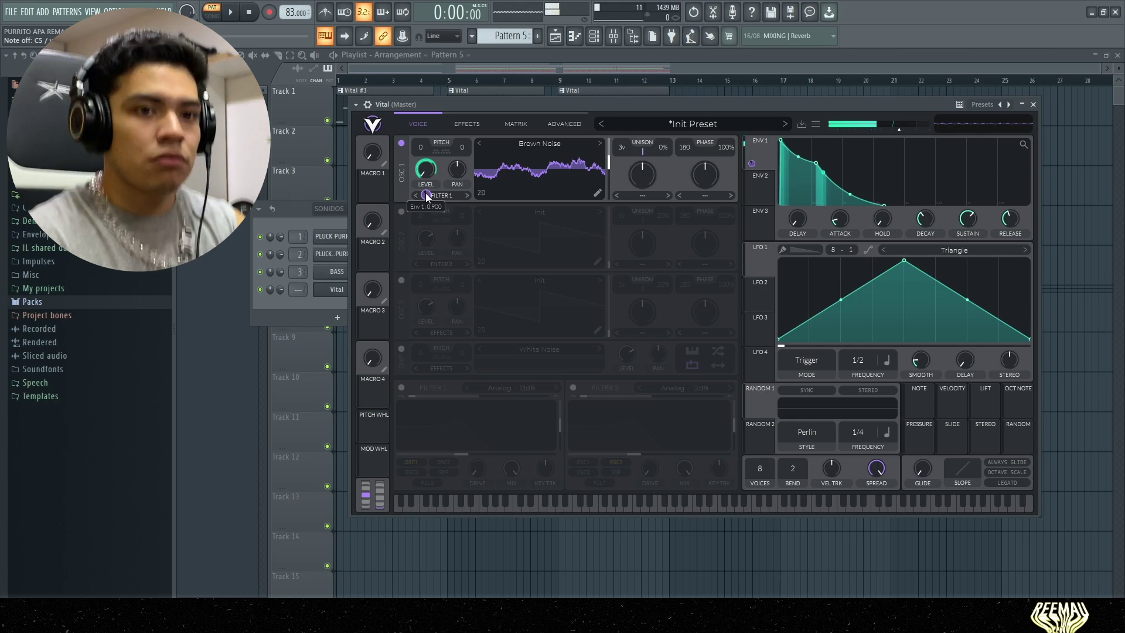
# Remove and reassign the ENV 1 modulation on OSC 1's level, and transpose the oscillator by 12 semitones.
pyautogui.doubleClick(425, 195)
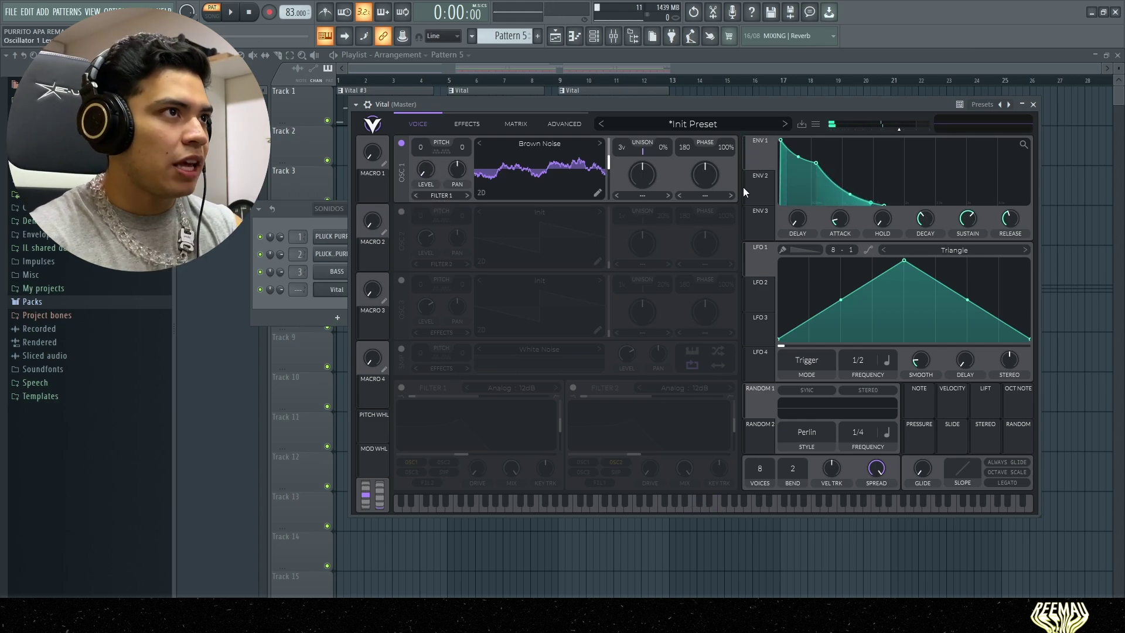
pyautogui.moveTo(751, 163); pyautogui.dragTo(427, 210)
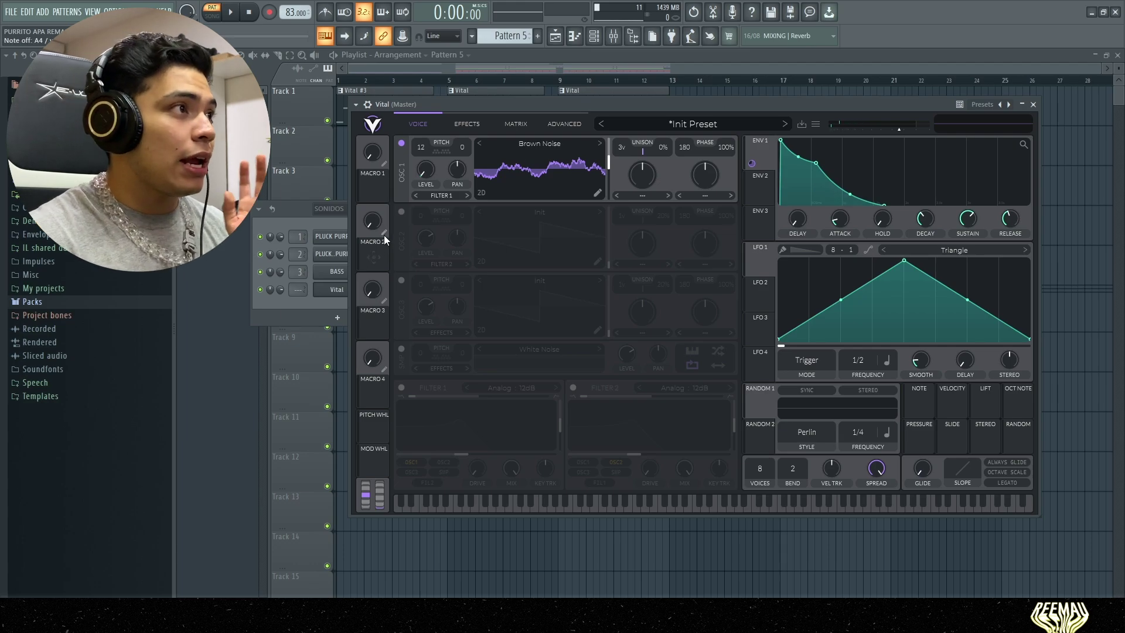
# Enable OSC 2 and load the Brown Noise wavetable into it.
pyautogui.click(401, 212)
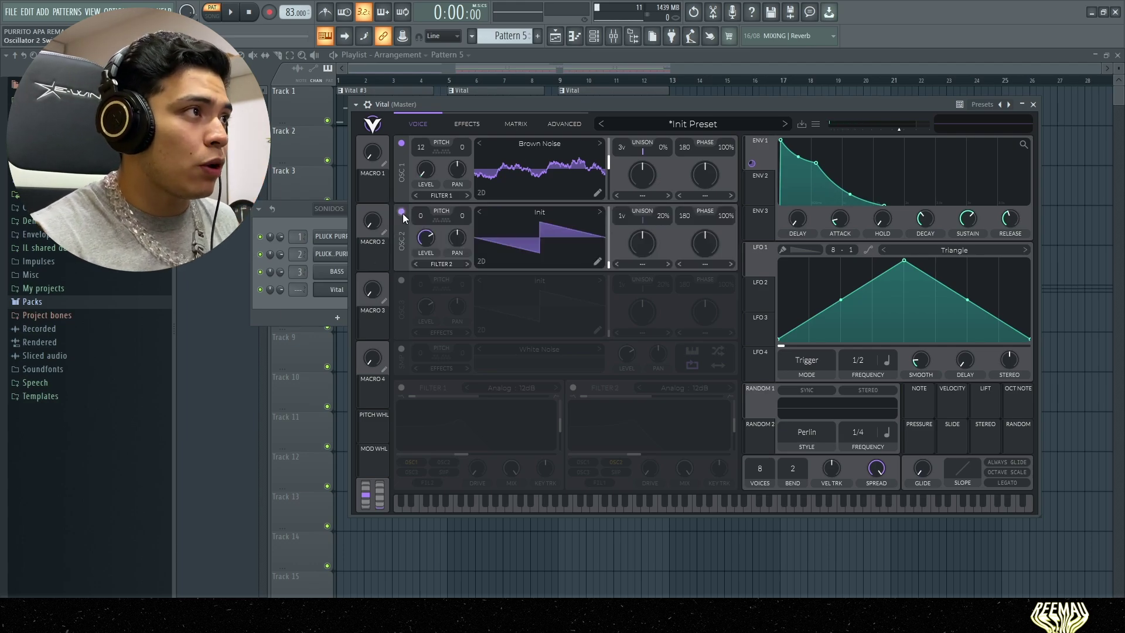
pyautogui.click(543, 210)
pyautogui.write('B')
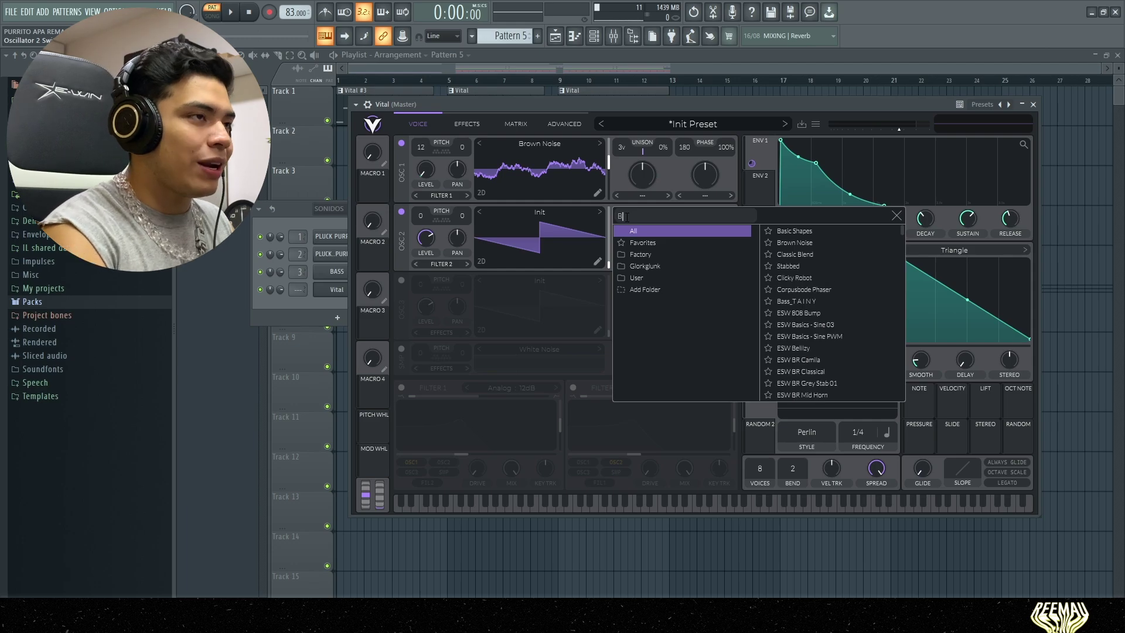
pyautogui.write('RO')
pyautogui.click(793, 232)
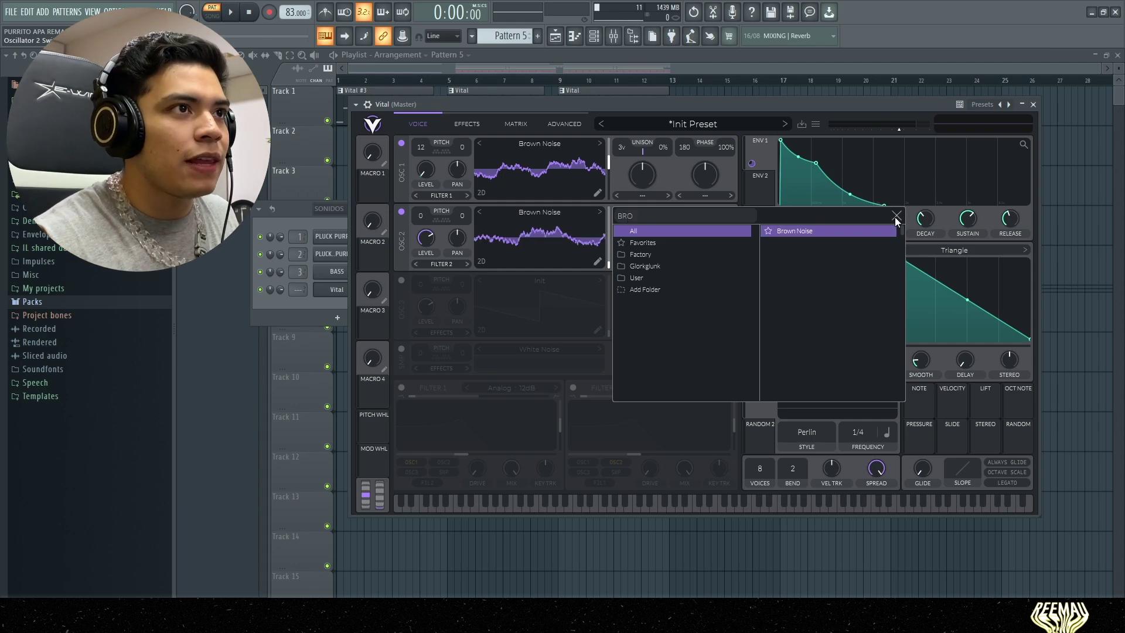
pyautogui.click(896, 217)
# Change OSC 2's wavetable frame, set its unison detune to 0%, transpose it by 12 semitones and audition the result.
pyautogui.rightClick(610, 262)
pyautogui.click(631, 293)
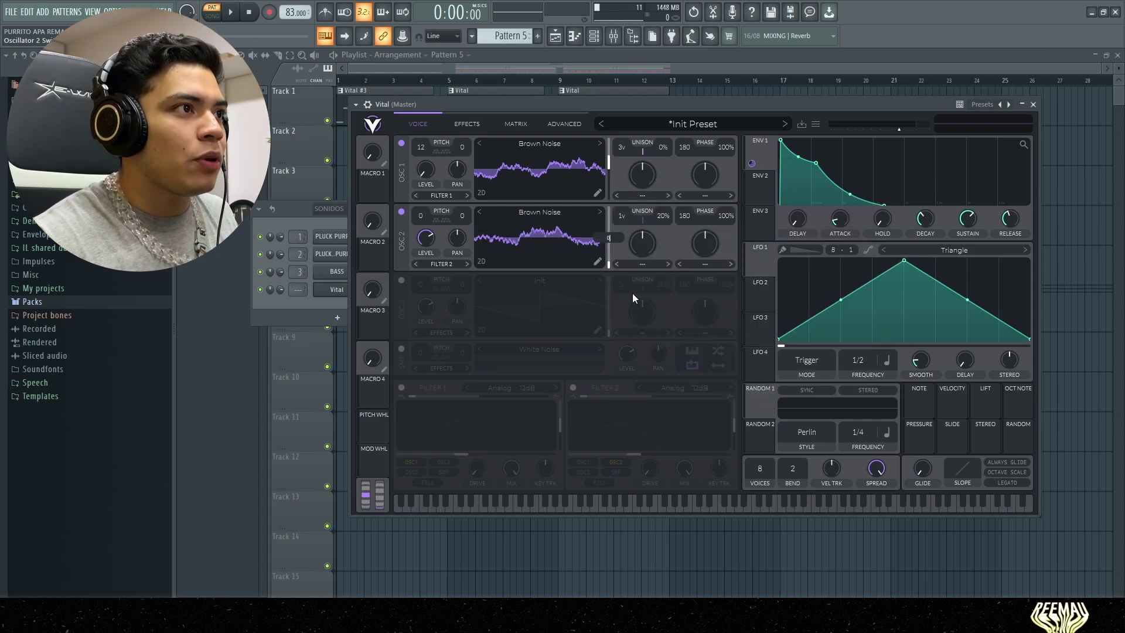
pyautogui.press('Return')
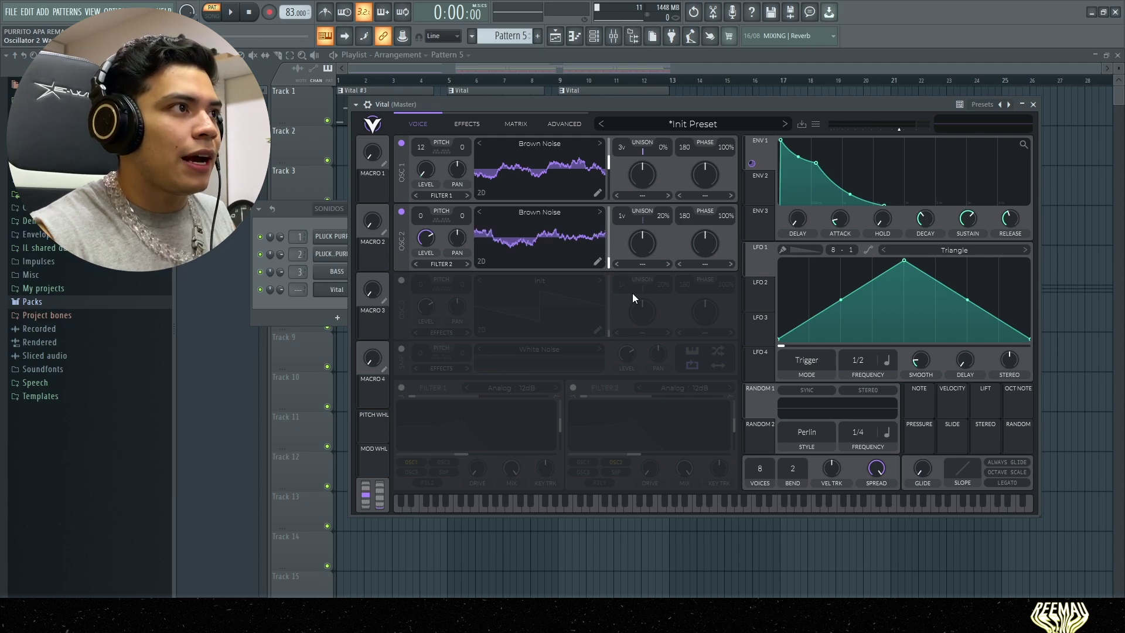
pyautogui.moveTo(660, 216); pyautogui.dragTo(674, 322)
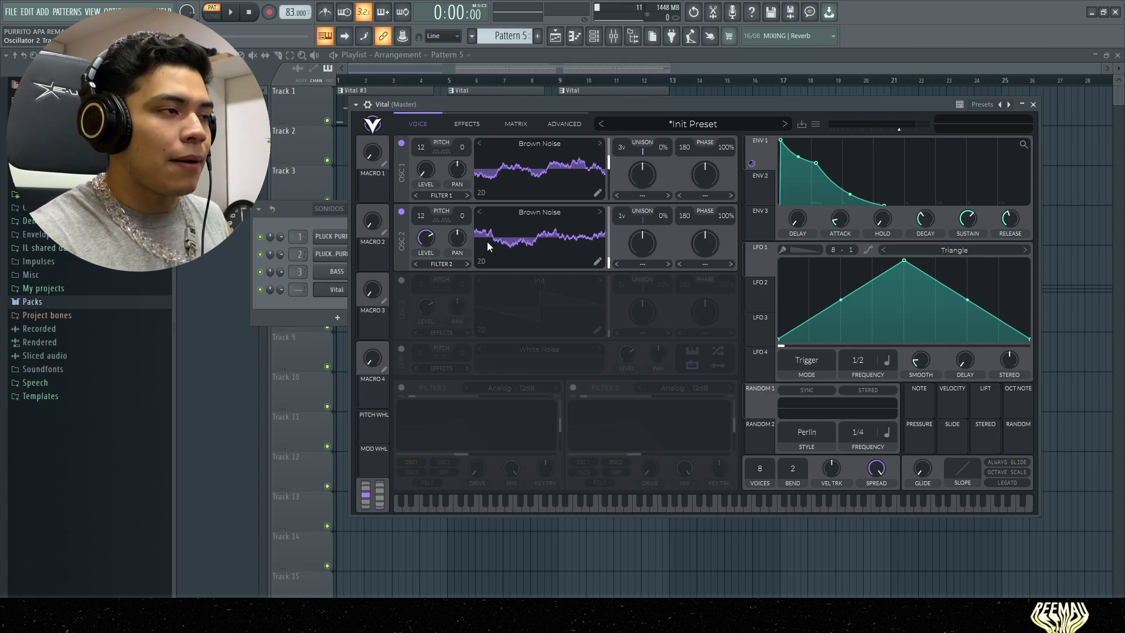
pyautogui.press('space')
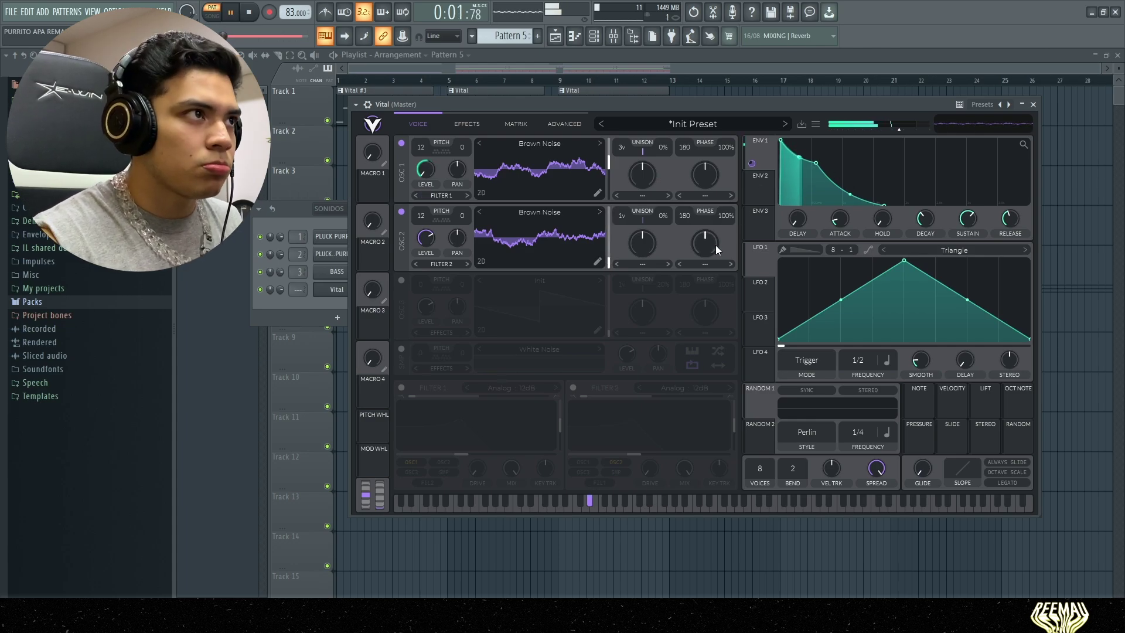
pyautogui.press('space')
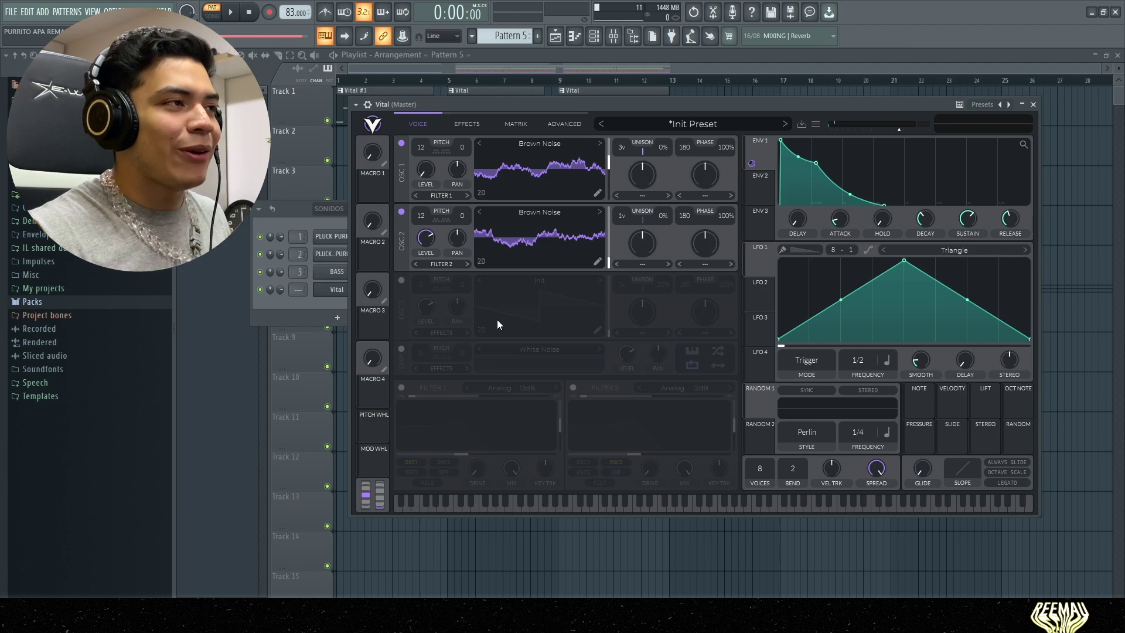
# Enable OSC 3 with the Post Modern Pulse wavetable and modulate its level, lowered to 0, with ENV 1.
pyautogui.click(400, 280)
pyautogui.click(545, 281)
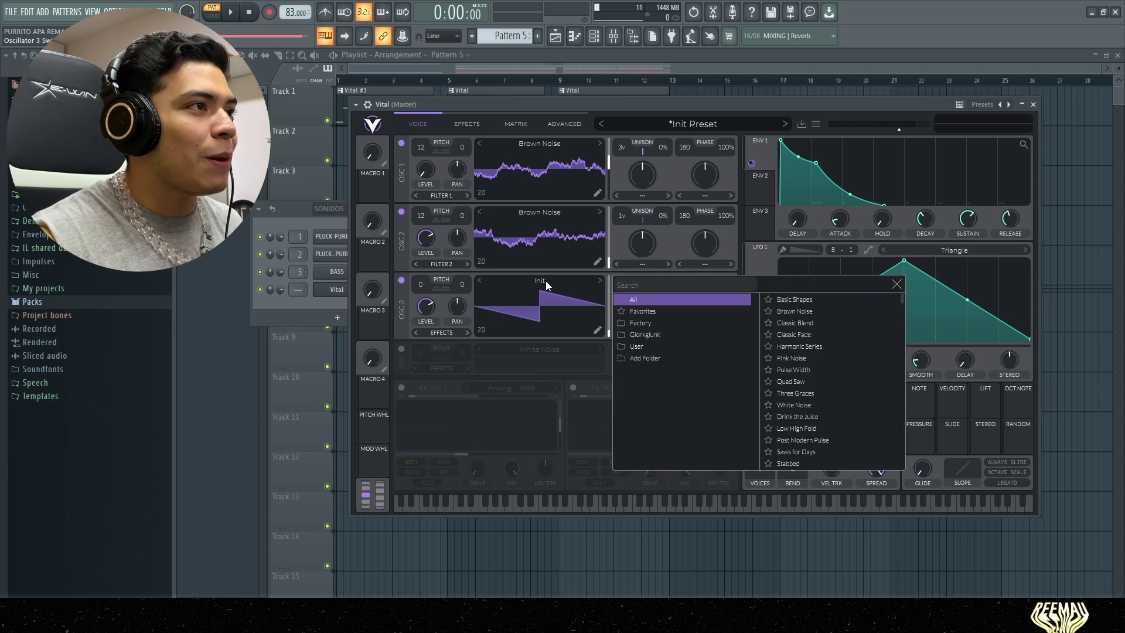
pyautogui.write('POS')
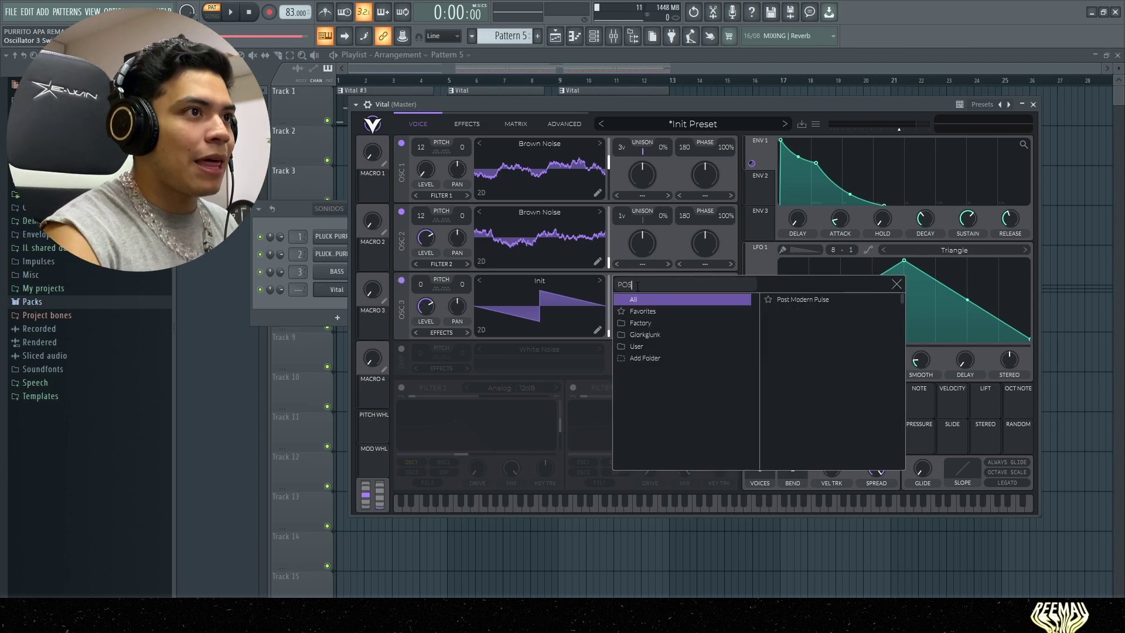
pyautogui.click(771, 299)
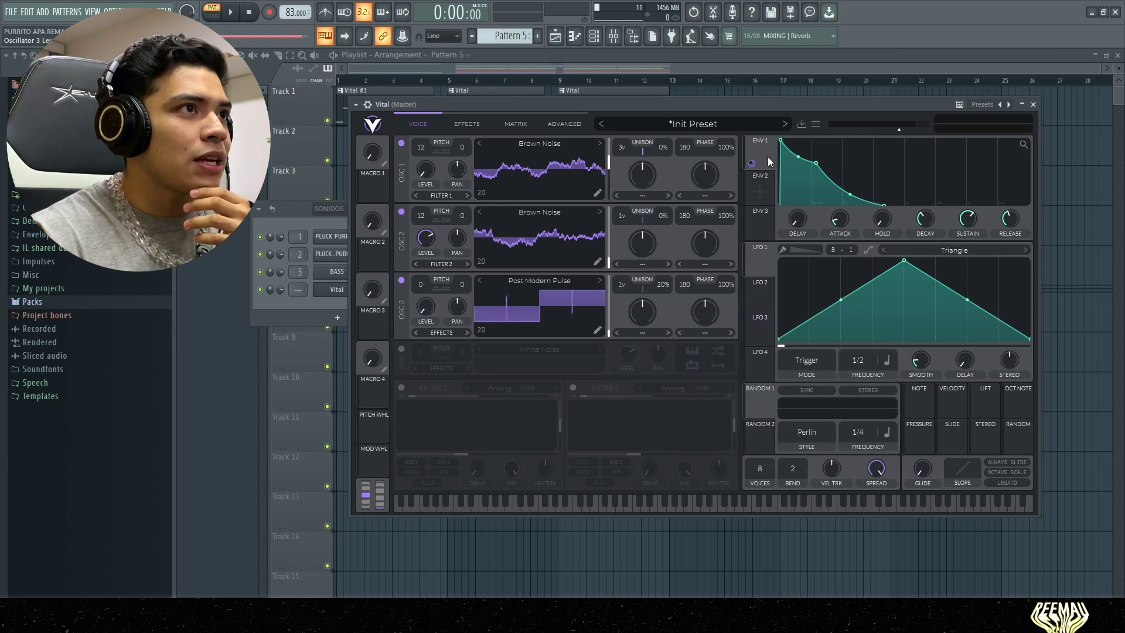
pyautogui.moveTo(753, 162); pyautogui.dragTo(426, 338)
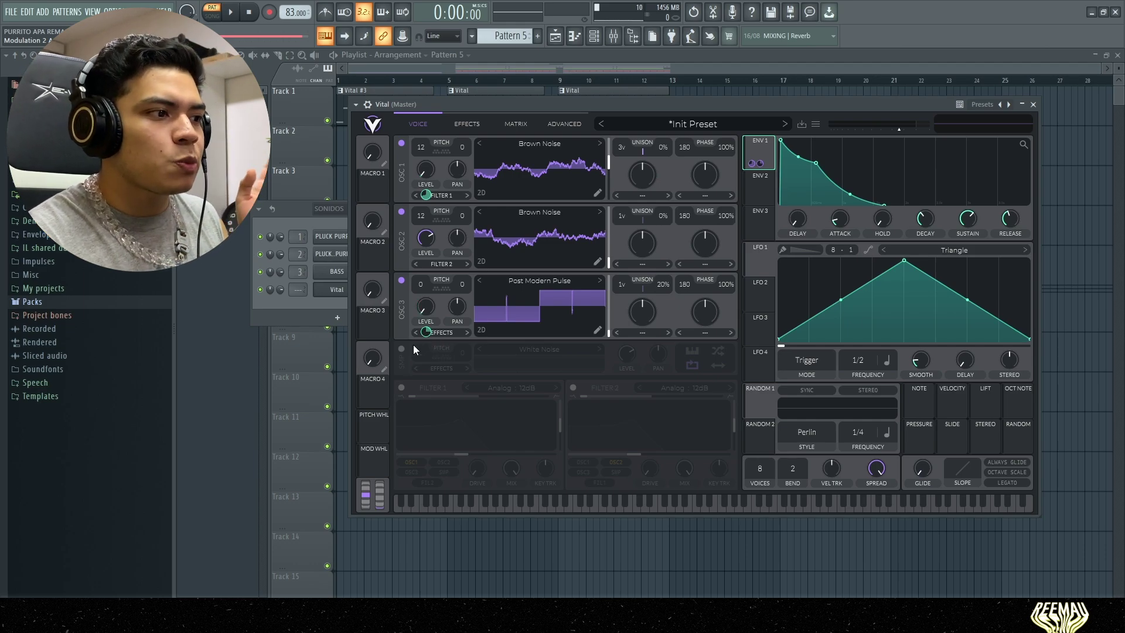
# Transpose OSC 3 by 12 semitones and audition the pluck with all three oscillators.
pyautogui.moveTo(420, 286); pyautogui.dragTo(423, 269)
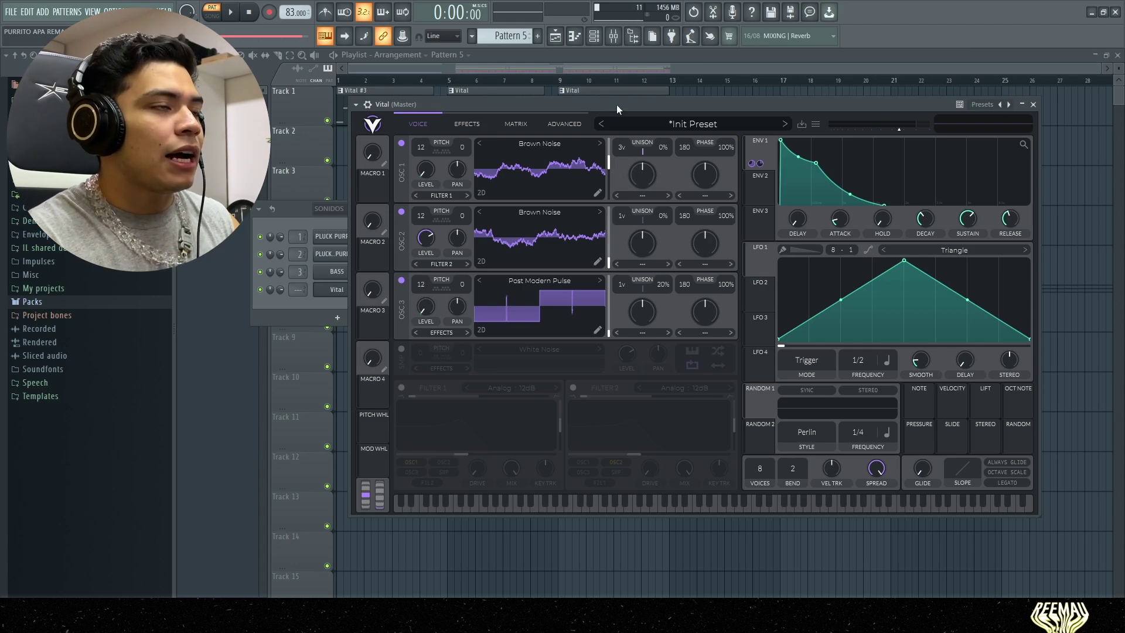
pyautogui.moveTo(616, 104); pyautogui.dragTo(622, 103)
pyautogui.press('space')
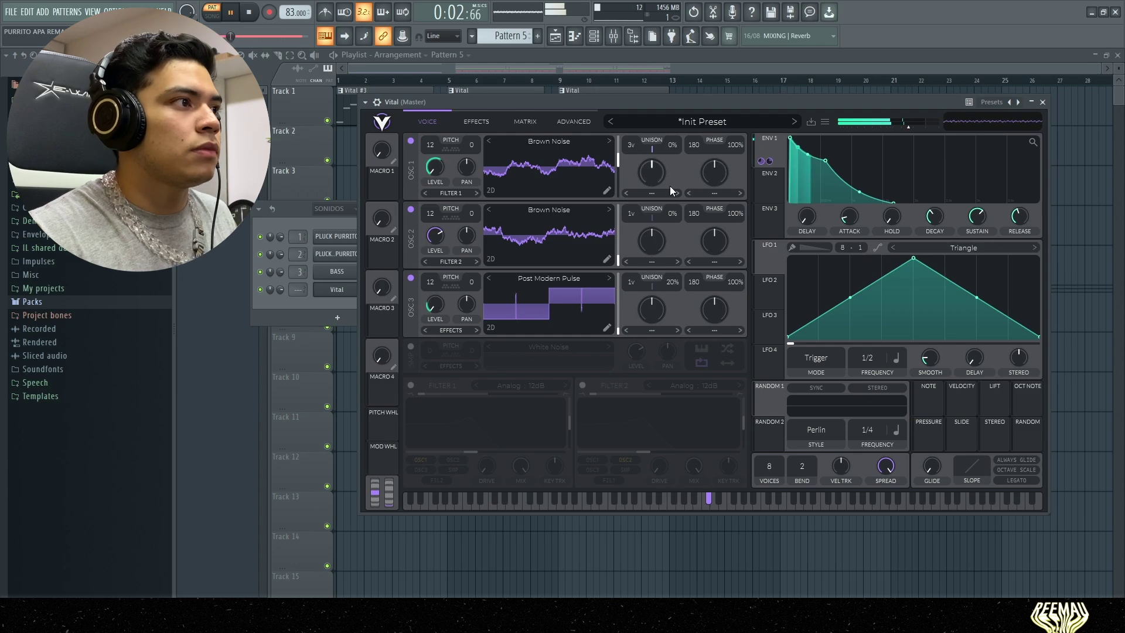
pyautogui.press('space')
# Lower the synth's global voice transpose in the advanced settings and audition the pluck.
pyautogui.click(574, 121)
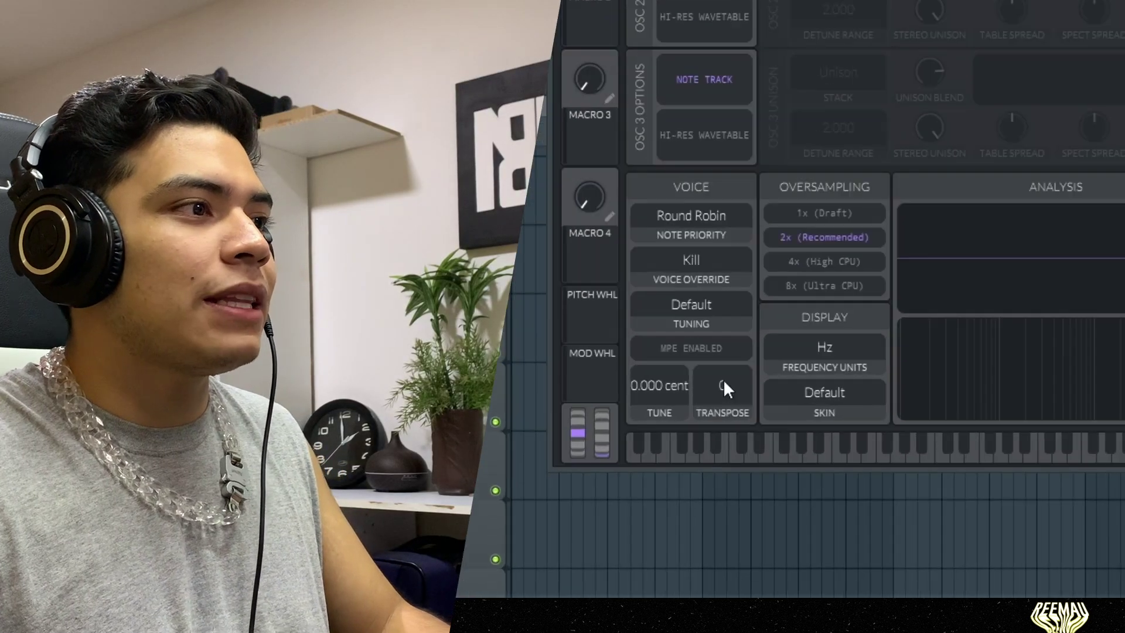
pyautogui.moveTo(723, 387); pyautogui.dragTo(731, 514)
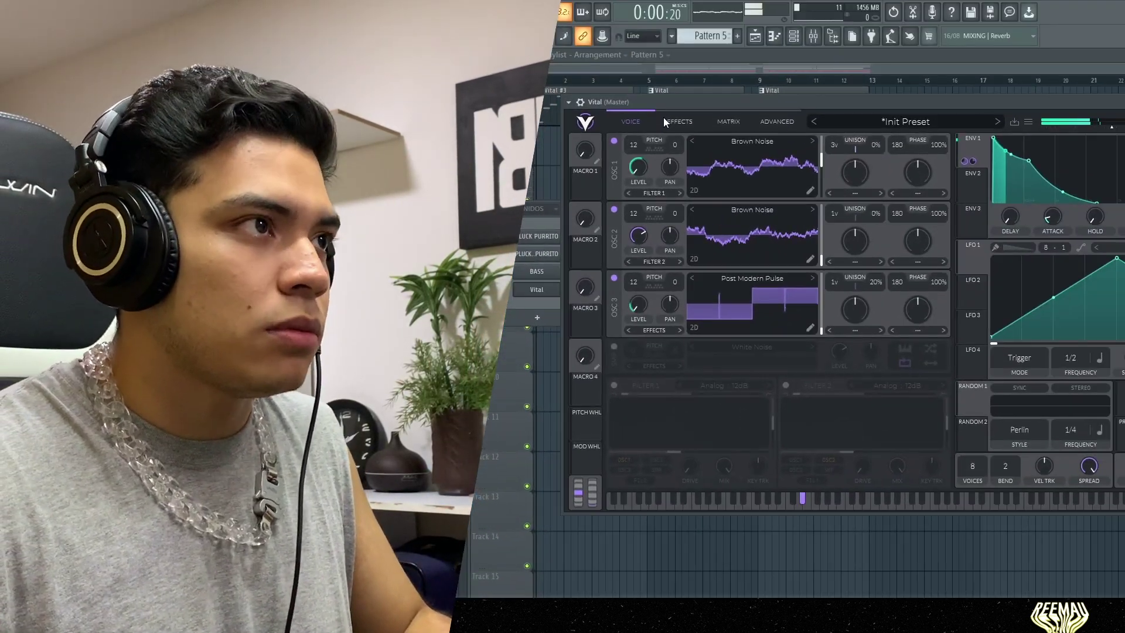
pyautogui.moveTo(786, 100); pyautogui.dragTo(750, 115)
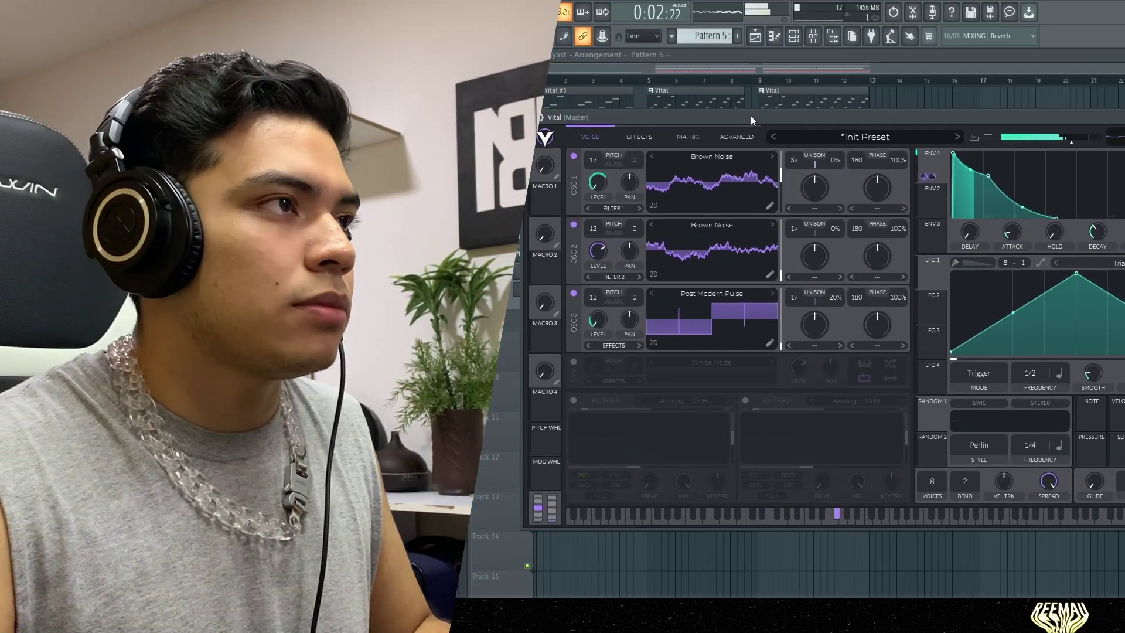
pyautogui.press('space')
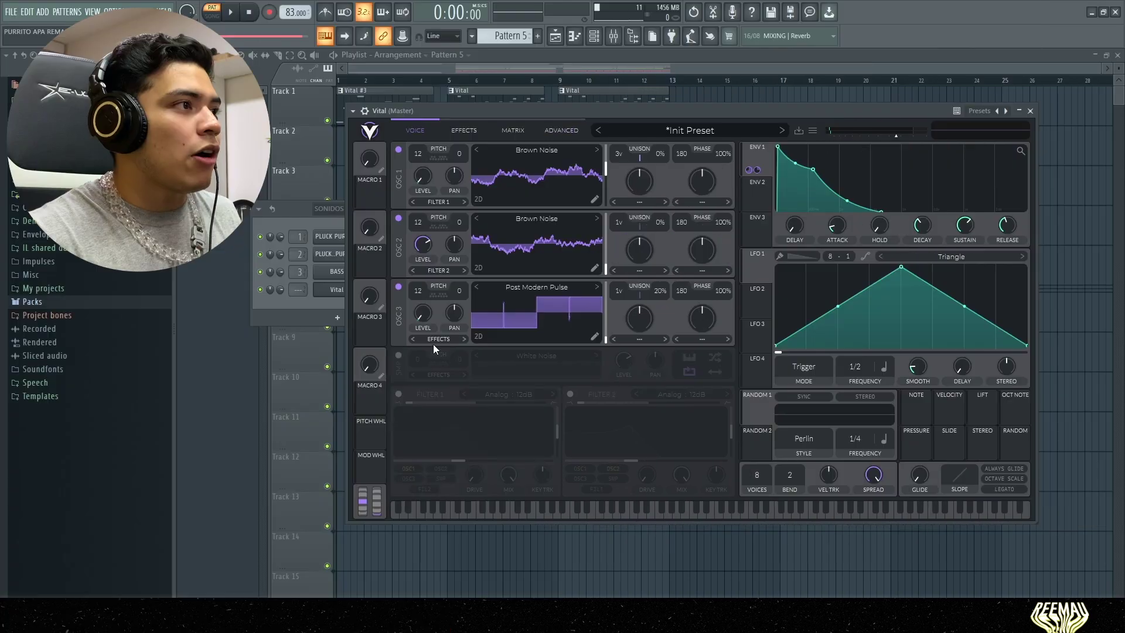
# Enable the sampler, load the HVAC Unit noise sample and turn on its key tracking.
pyautogui.click(398, 356)
pyautogui.click(547, 356)
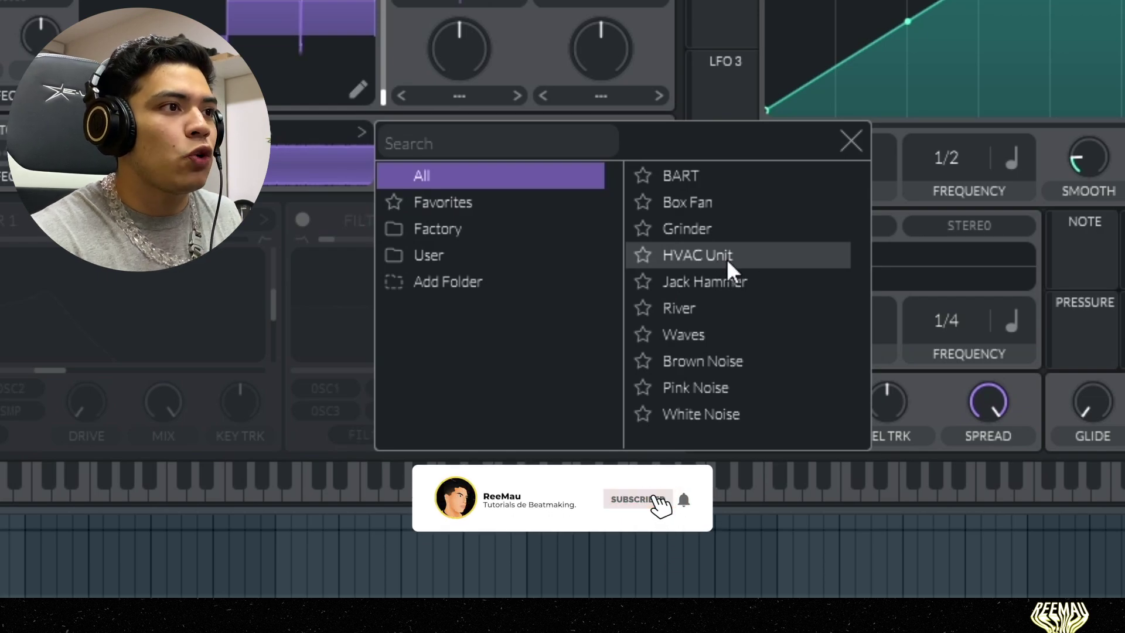
pyautogui.click(726, 258)
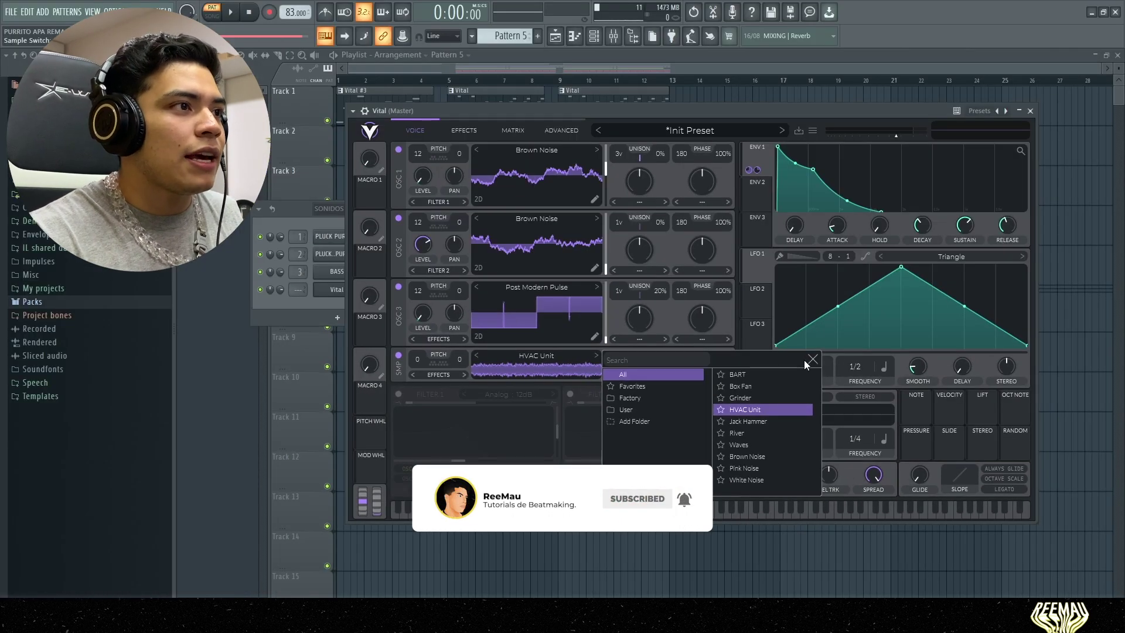
pyautogui.click(850, 141)
pyautogui.press('c')
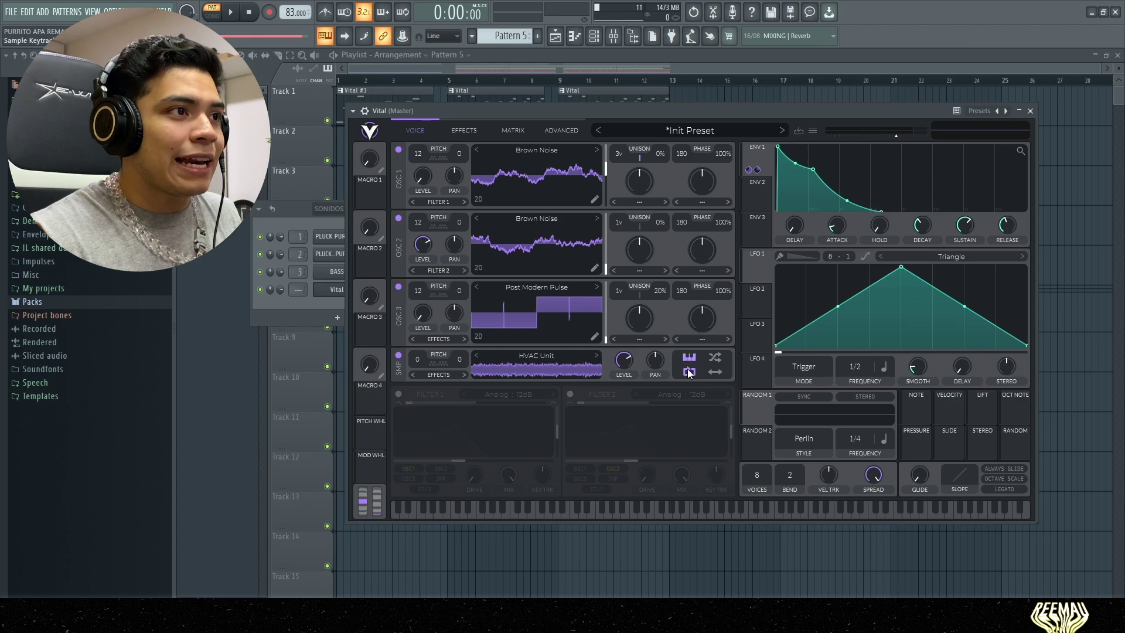
# Lower the sampler's level to its minimum, modulate that level with ENV 1 and audition the sound.
pyautogui.moveTo(624, 362); pyautogui.dragTo(624, 399)
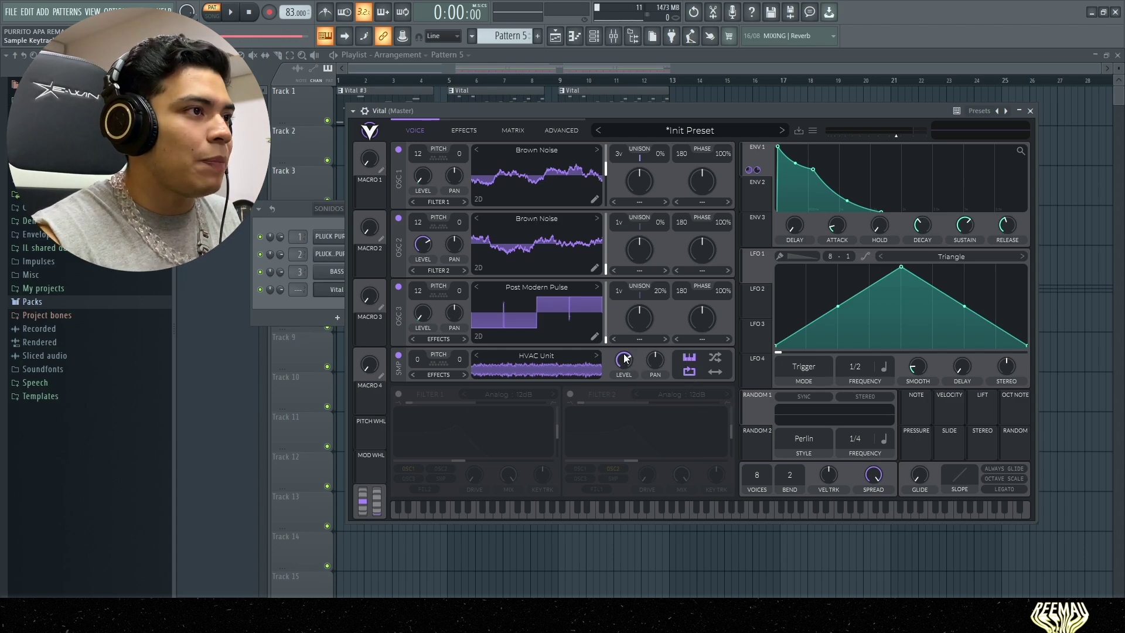
pyautogui.moveTo(754, 170); pyautogui.dragTo(623, 360)
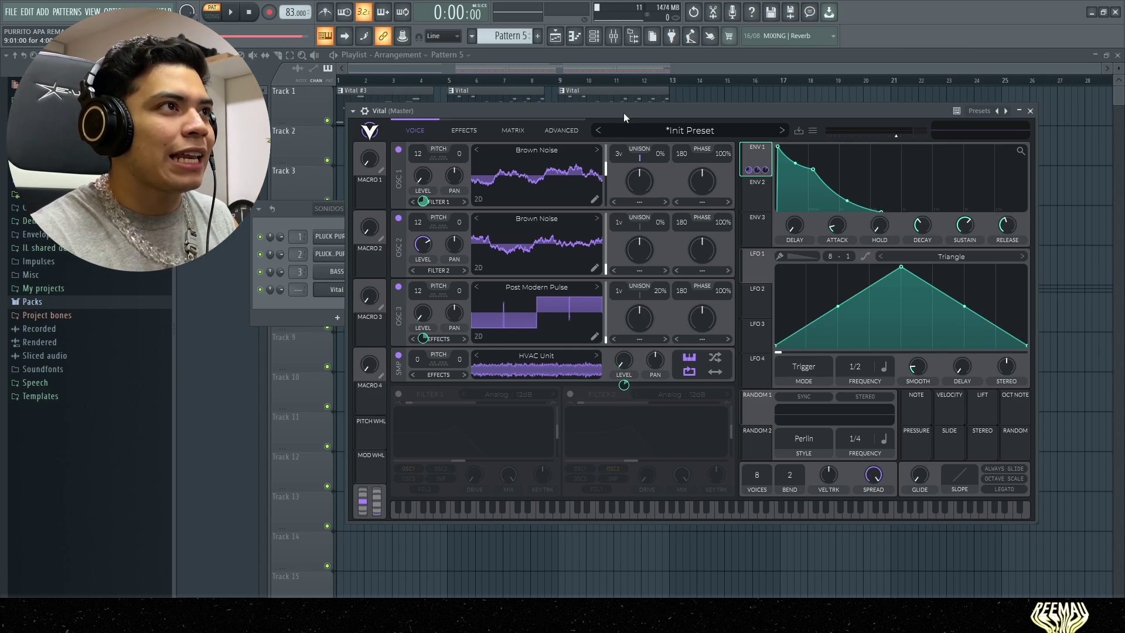
pyautogui.moveTo(623, 112); pyautogui.dragTo(630, 111)
pyautogui.press('space')
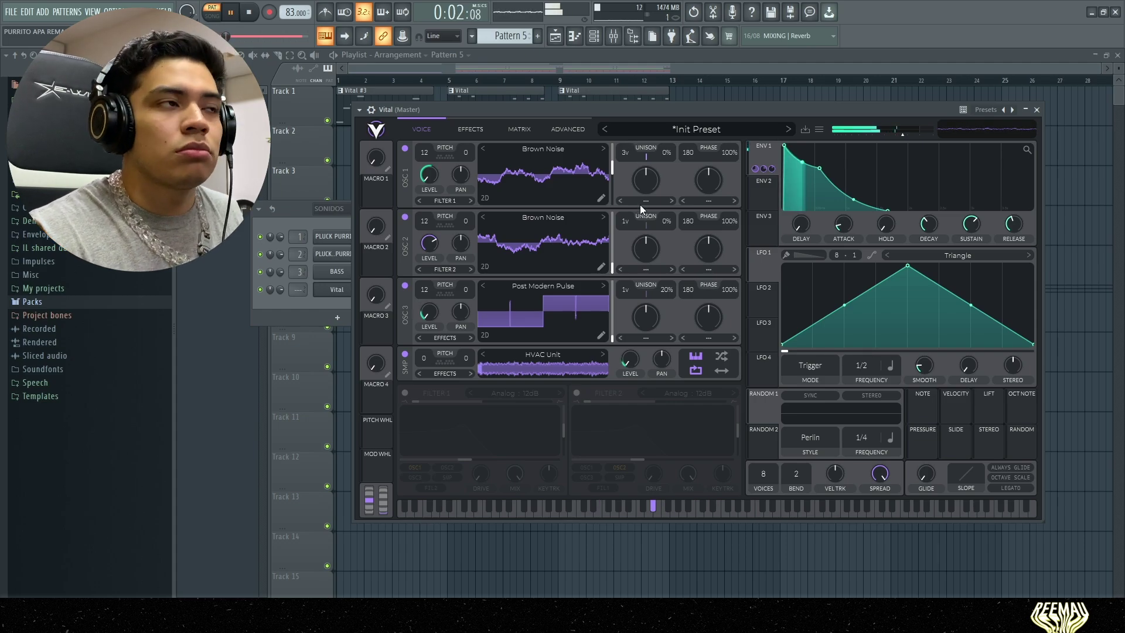
pyautogui.press('space')
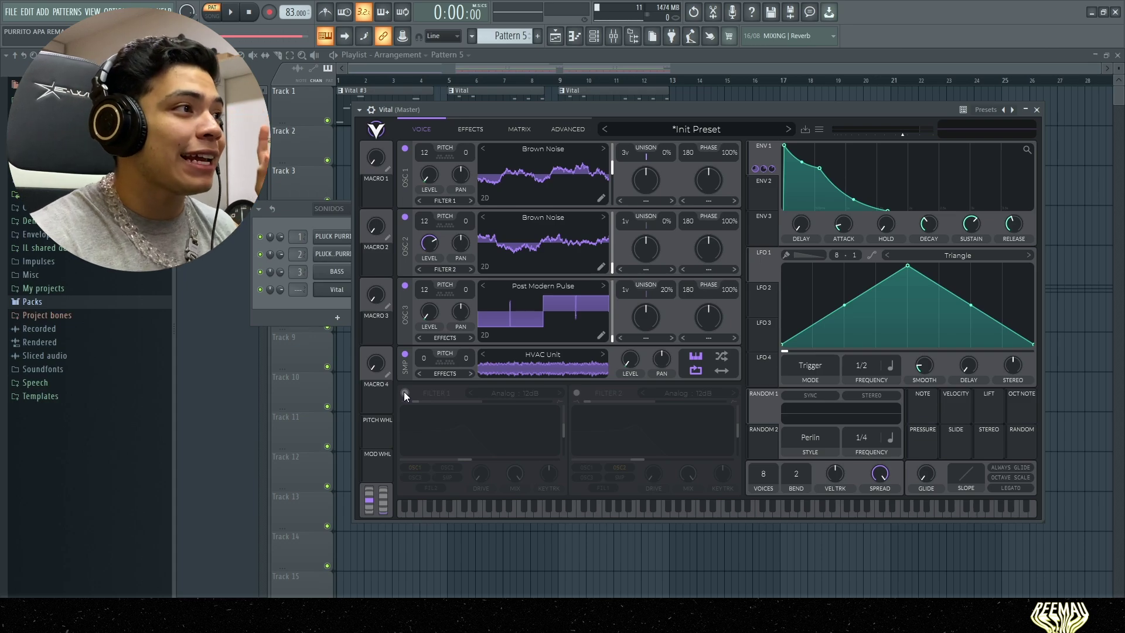
# Enable Filter 1 and route OSC 2 and OSC 3 through it along with OSC 1.
pyautogui.click(405, 392)
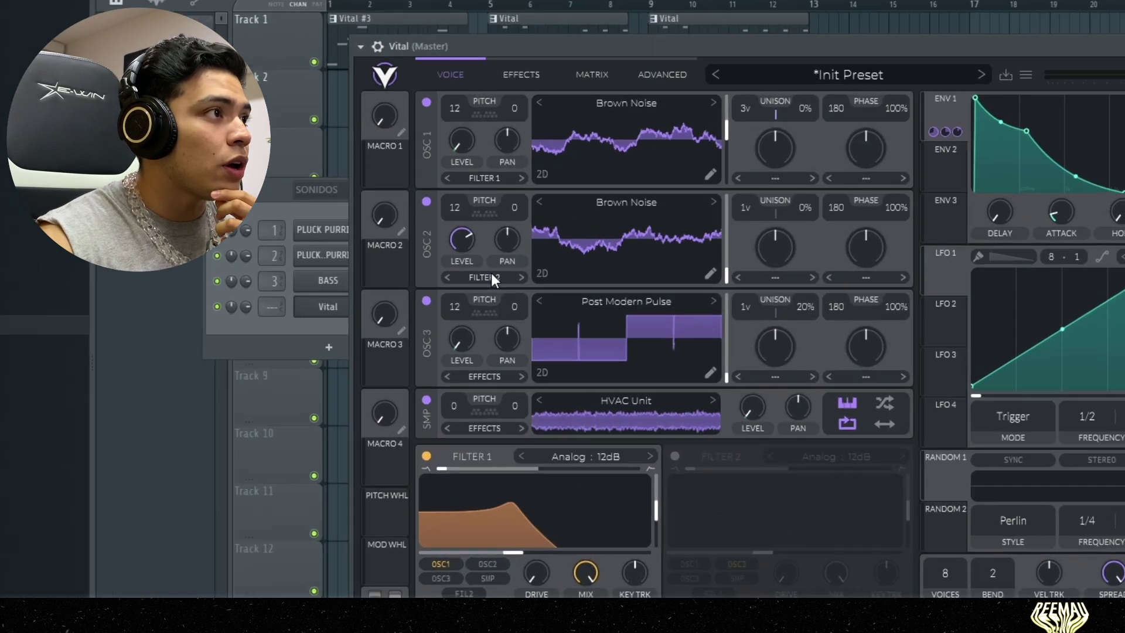
pyautogui.click(460, 269)
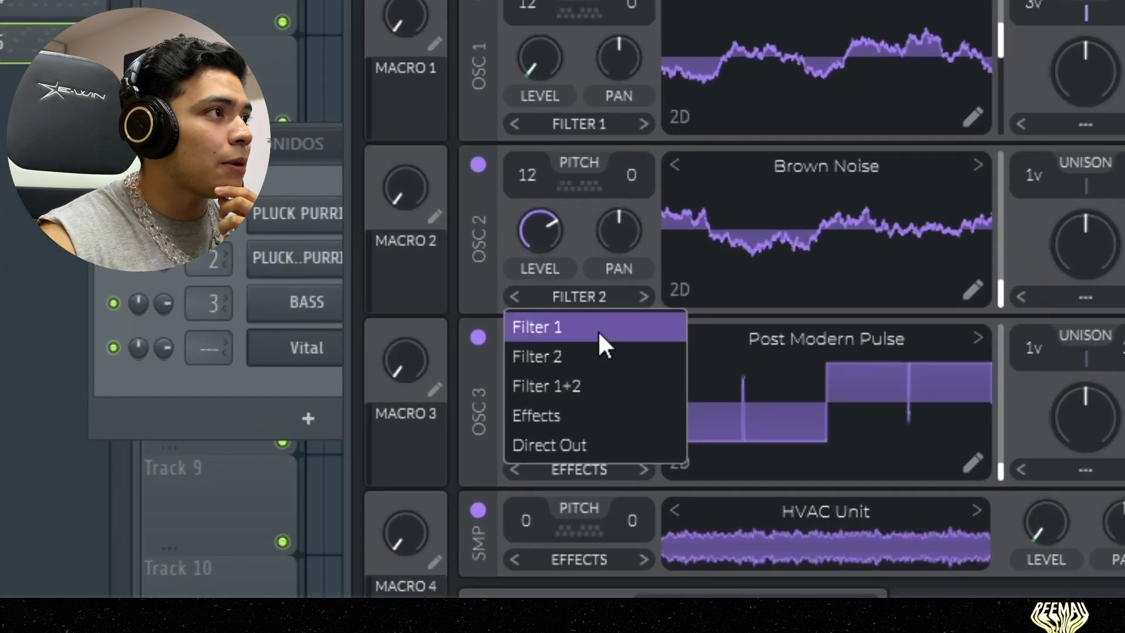
pyautogui.click(452, 282)
pyautogui.click(582, 476)
pyautogui.click(580, 499)
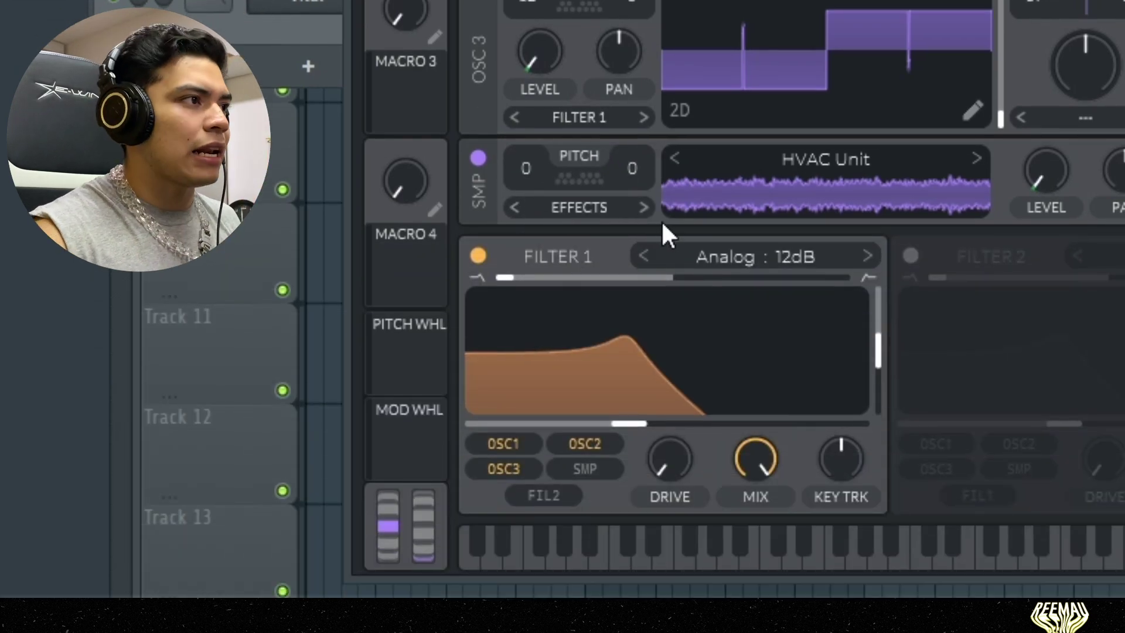
# Set Filter 1's resonance to 0% and raise its drive slightly.
pyautogui.moveTo(878, 352); pyautogui.dragTo(877, 438)
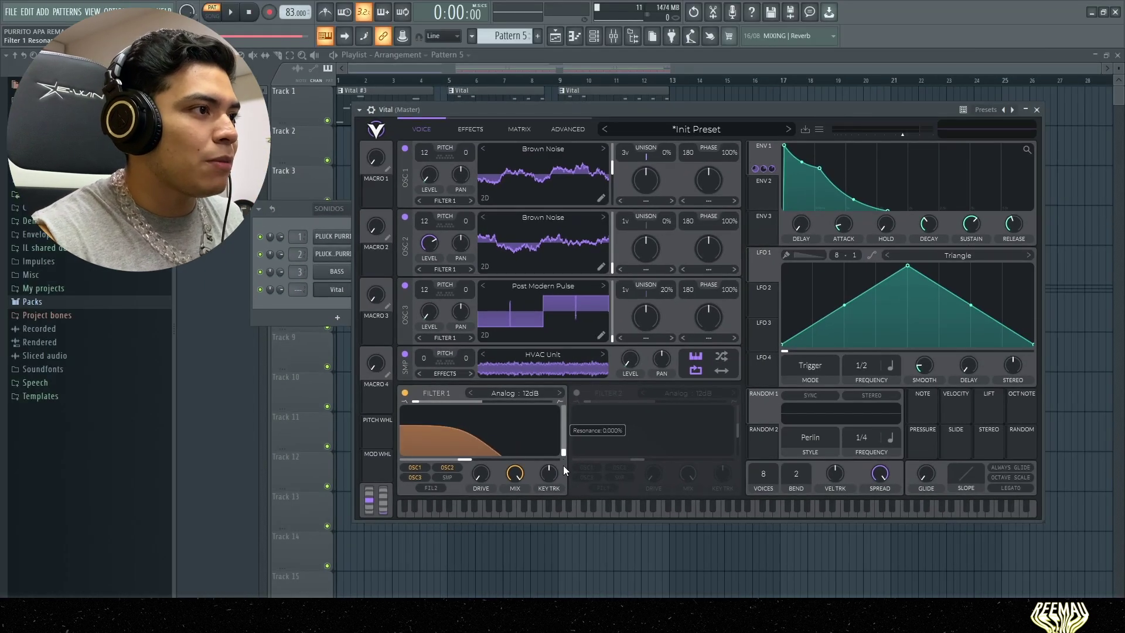
pyautogui.moveTo(564, 483); pyautogui.dragTo(565, 482)
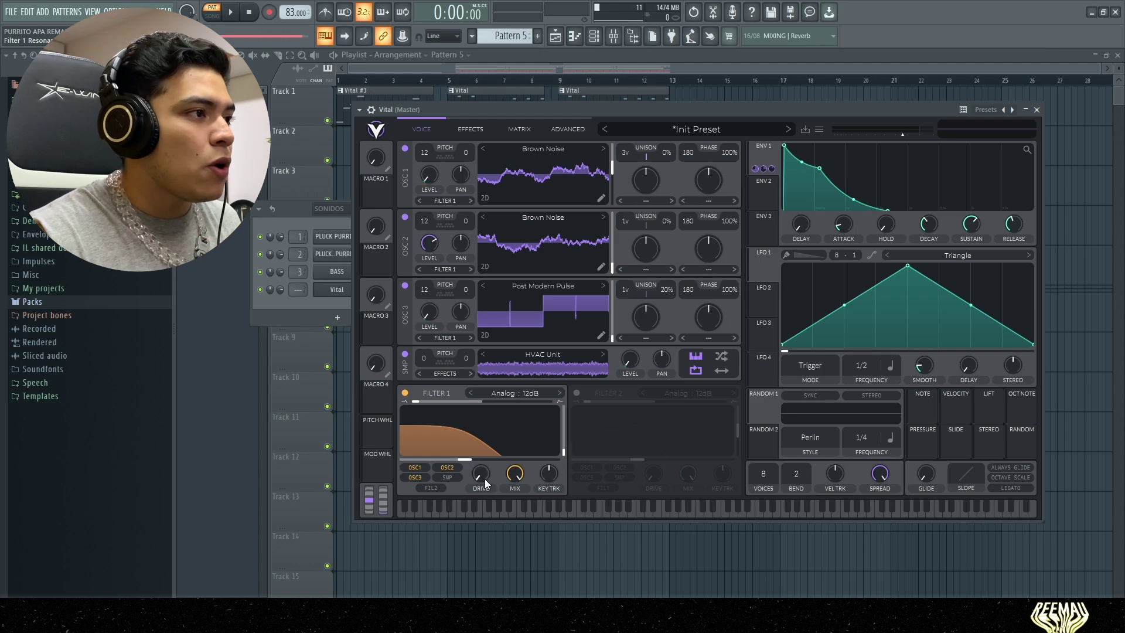
pyautogui.moveTo(482, 475); pyautogui.dragTo(484, 464)
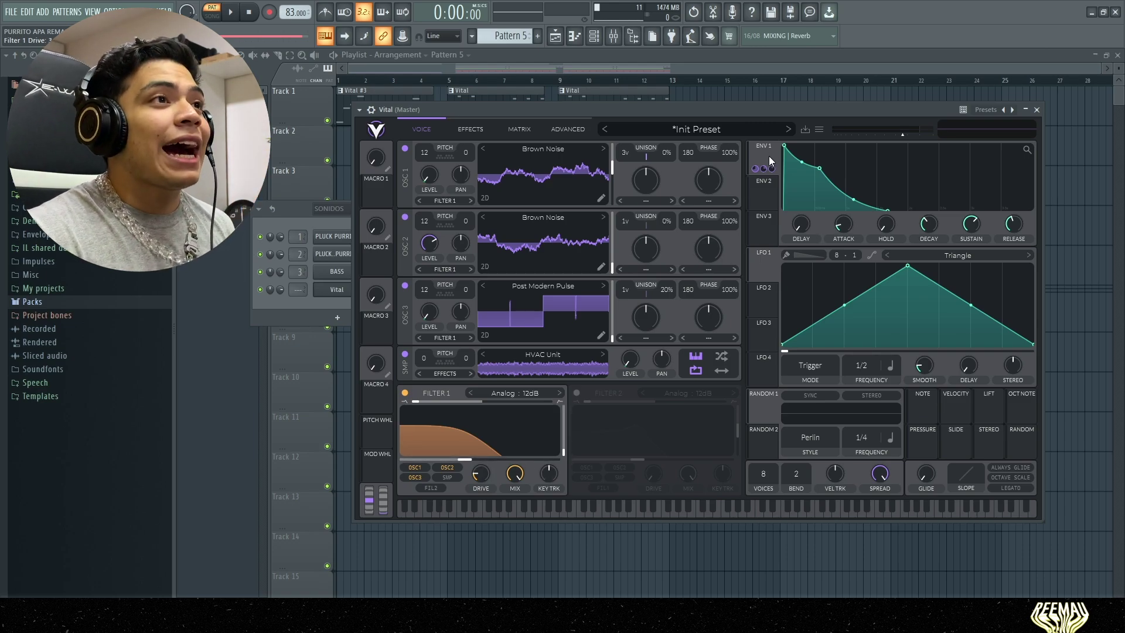
# Modulate Filter 1's cutoff with ENV 1 at an amount of about 59.36 and audition the result.
pyautogui.moveTo(769, 168); pyautogui.dragTo(480, 448)
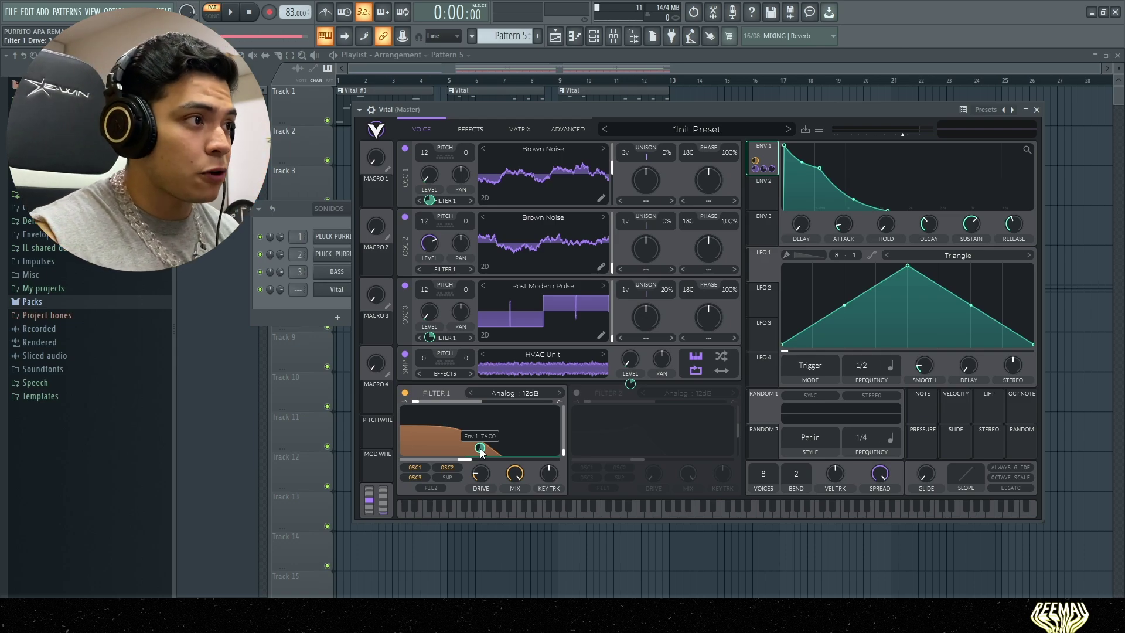
pyautogui.moveTo(481, 453); pyautogui.dragTo(480, 469)
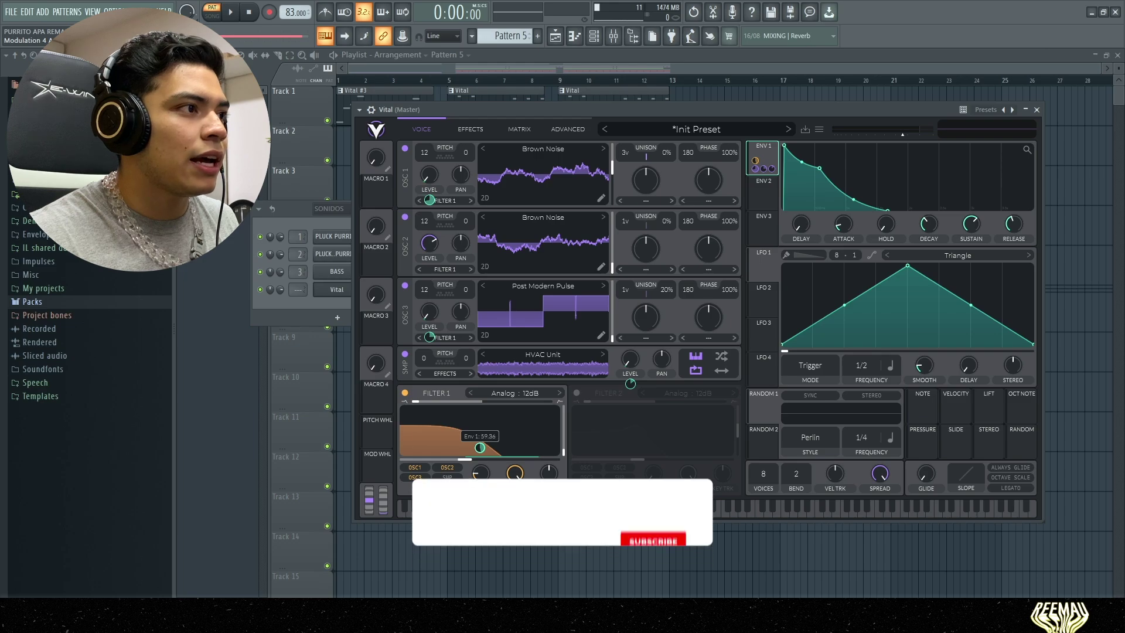
pyautogui.moveTo(626, 112); pyautogui.dragTo(633, 112)
pyautogui.press('space')
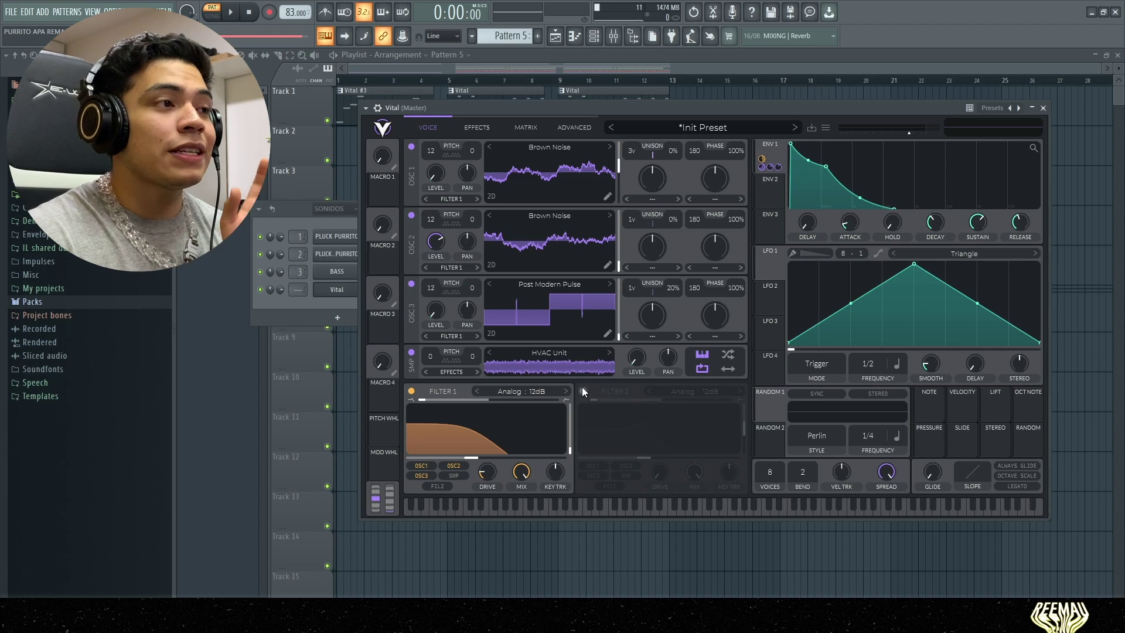
# Enable Filter 2 with Filter 1 as its input and lower its resonance to the minimum.
pyautogui.click(583, 391)
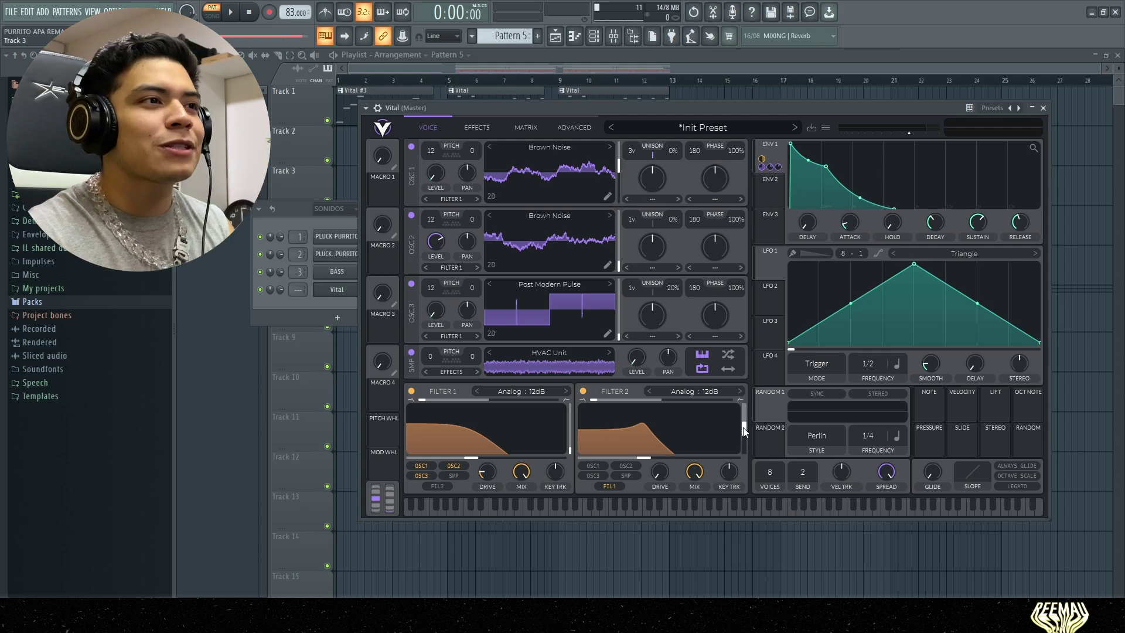
pyautogui.moveTo(744, 432); pyautogui.dragTo(745, 459)
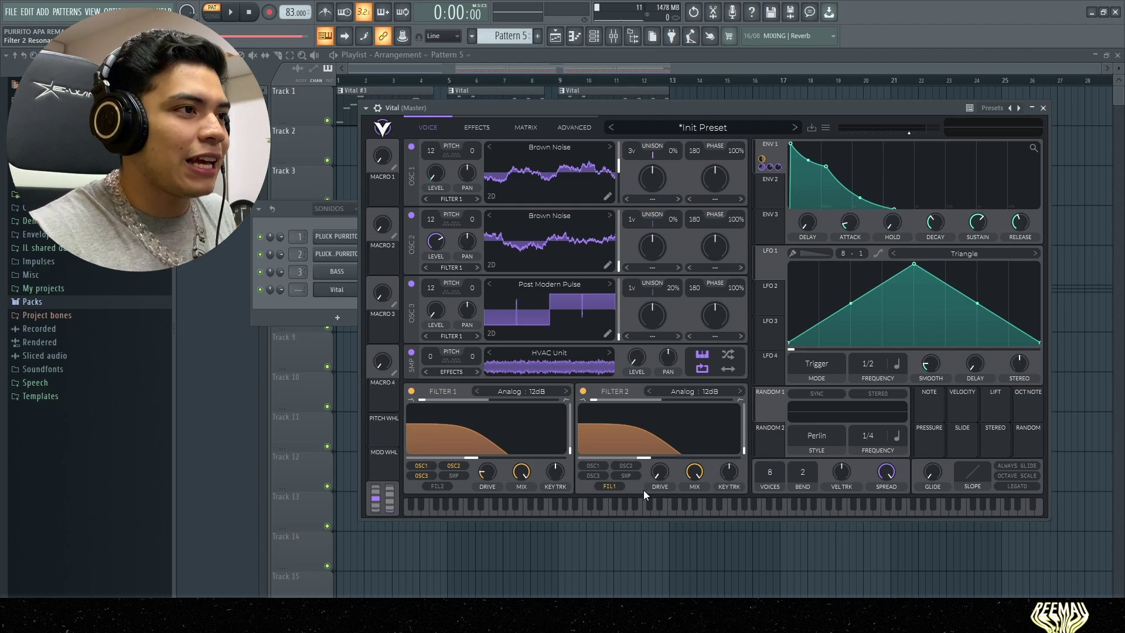
# Raise Filter 2's cutoff to about 680.9 Hz, modulate it with ENV 1 at about 24.80 and audition the pluck.
pyautogui.moveTo(762, 159); pyautogui.dragTo(659, 458)
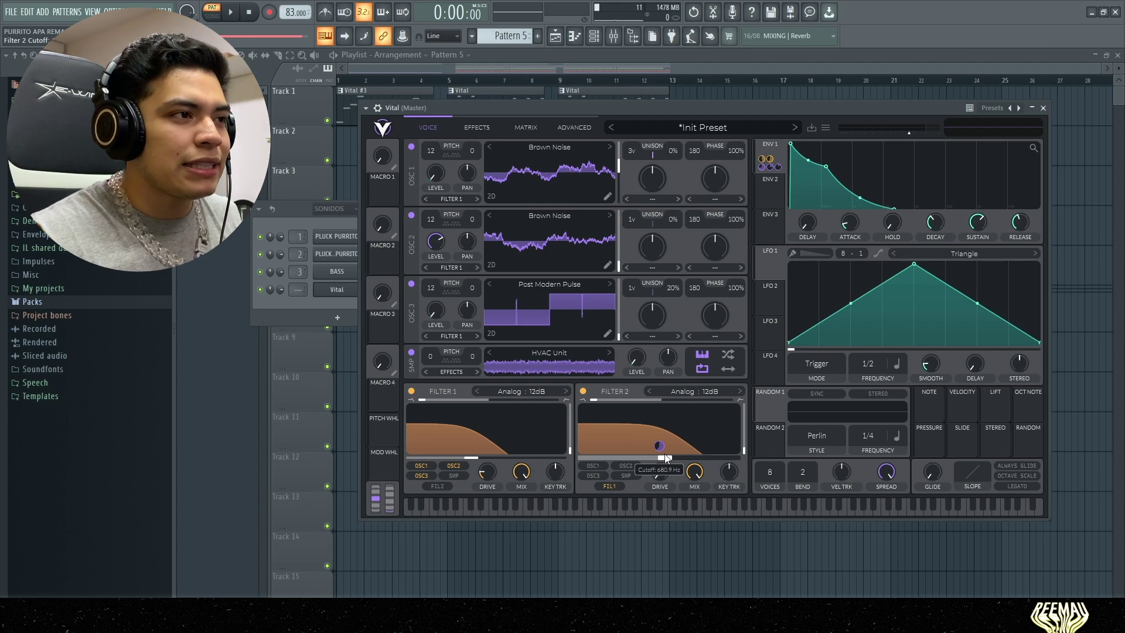
pyautogui.moveTo(659, 446)
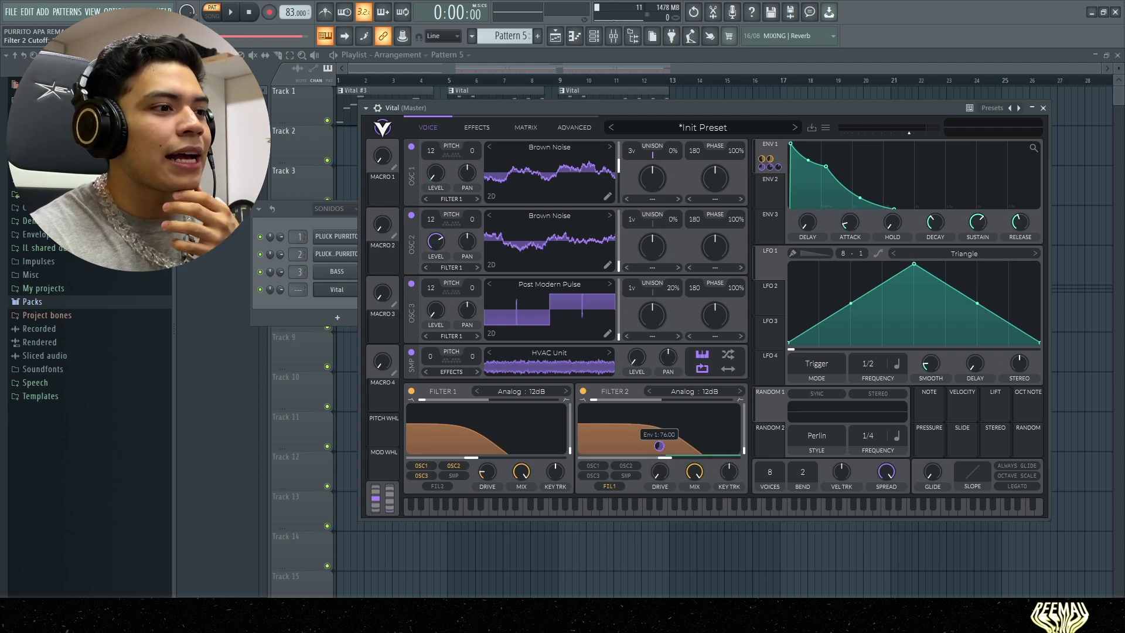
pyautogui.moveTo(659, 445); pyautogui.dragTo(659, 475)
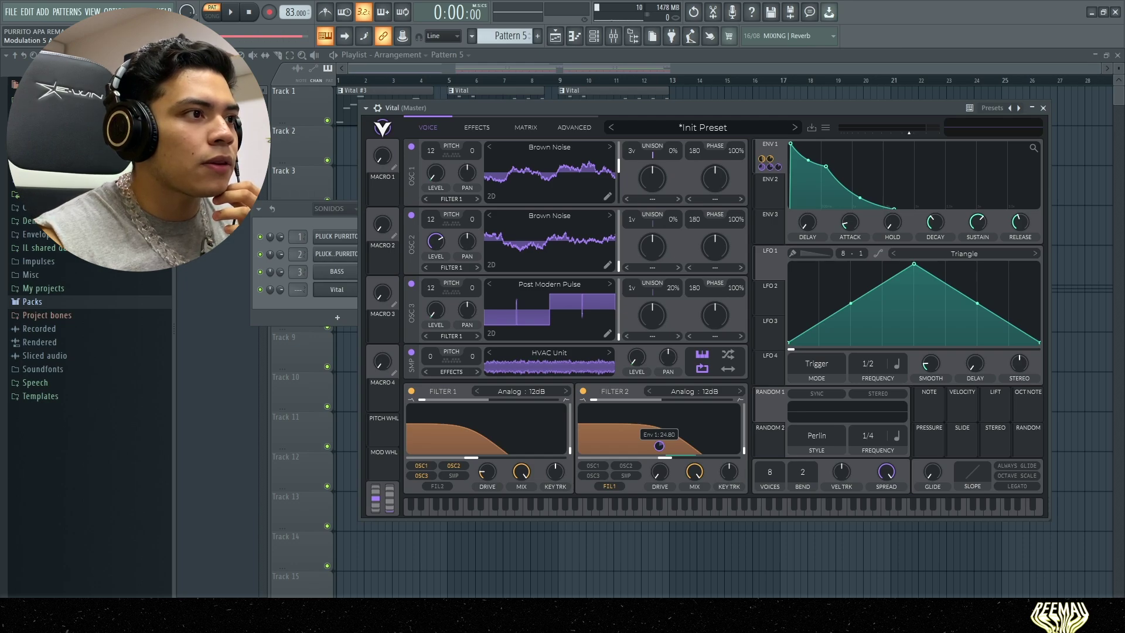
pyautogui.moveTo(652, 109); pyautogui.dragTo(642, 115)
pyautogui.press('space')
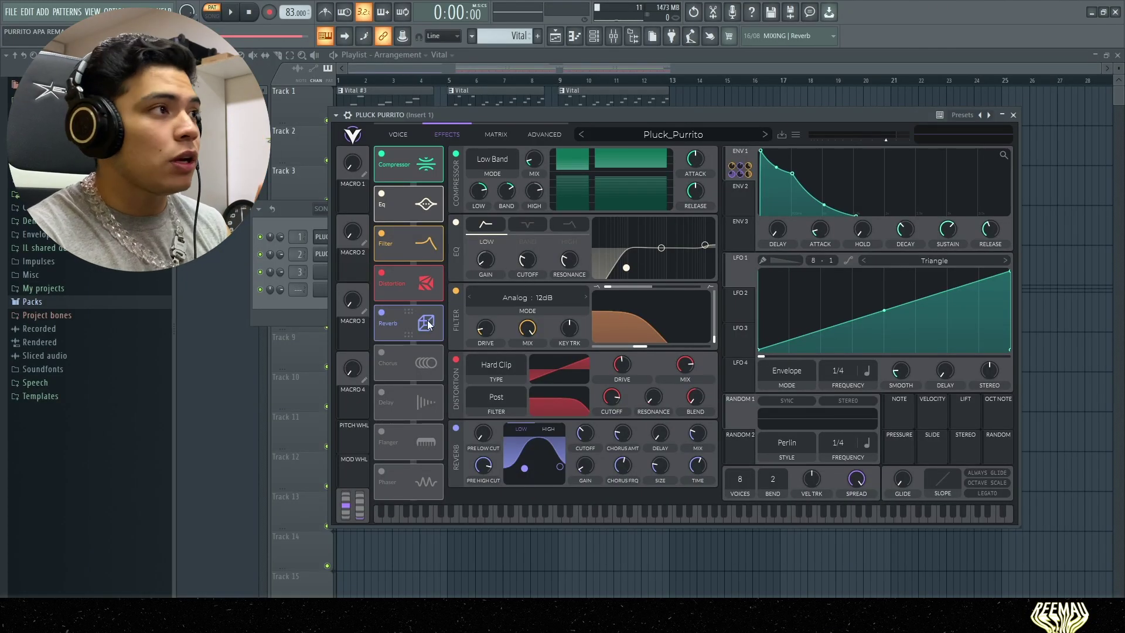
# Switch off the reverb, distortion, filter and EQ in the Pluck_Purrito preset's effects, keeping only the compressor on.
pyautogui.click(382, 312)
pyautogui.click(382, 312)
pyautogui.click(382, 313)
pyautogui.click(382, 272)
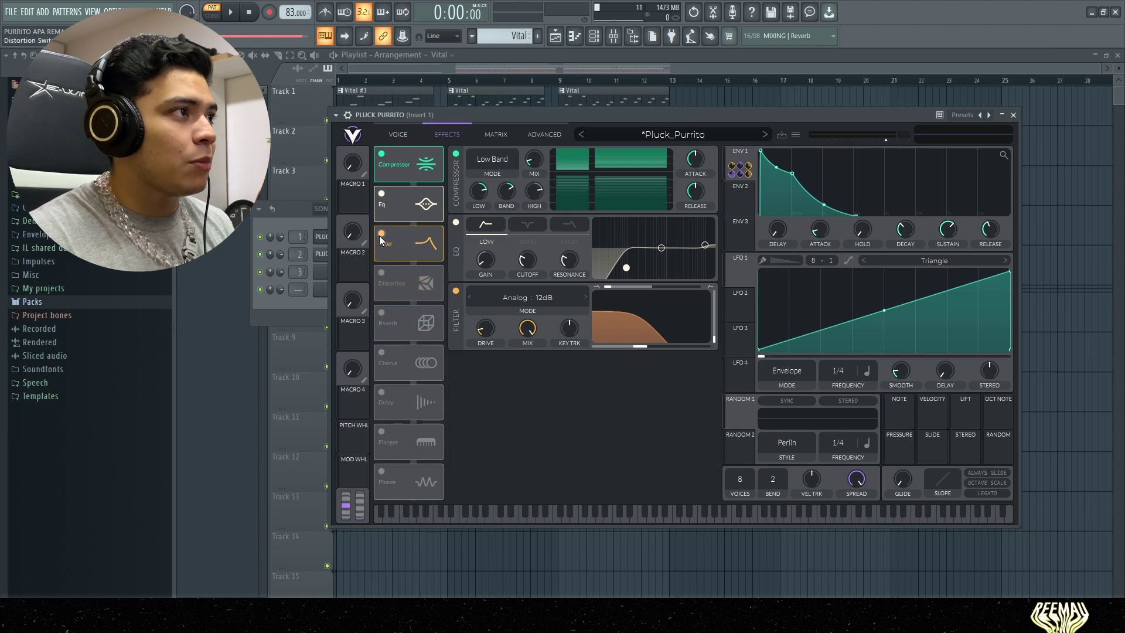
pyautogui.click(381, 233)
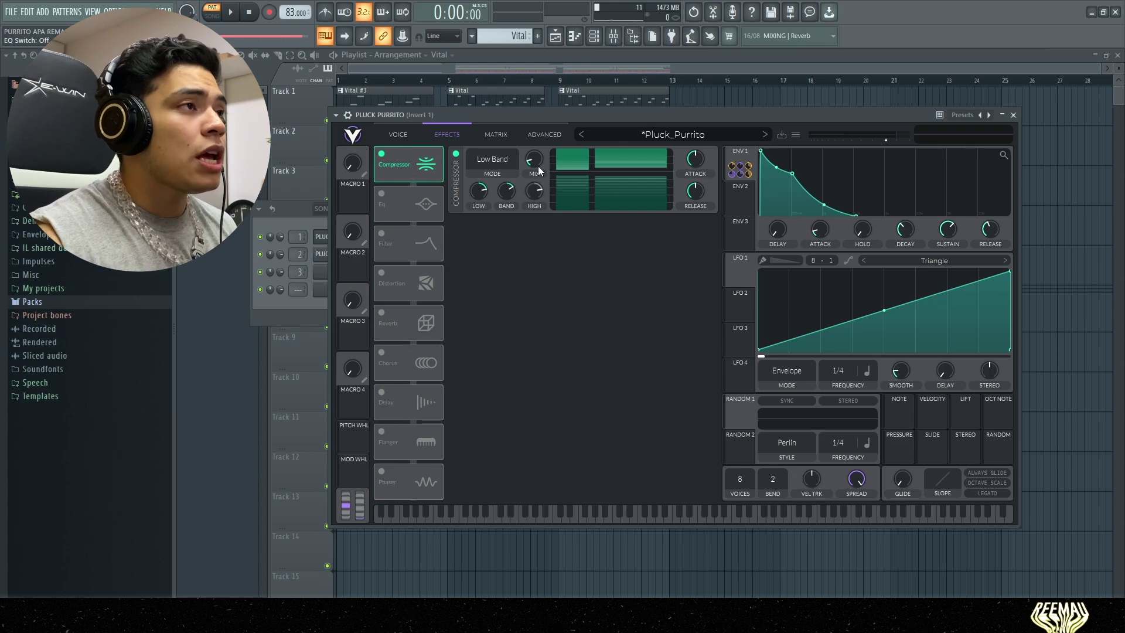
# Check the Pluck_Purrito compressor's mode options and audition the pluck with the compressor bypassed and enabled.
pyautogui.click(496, 163)
pyautogui.click(654, 266)
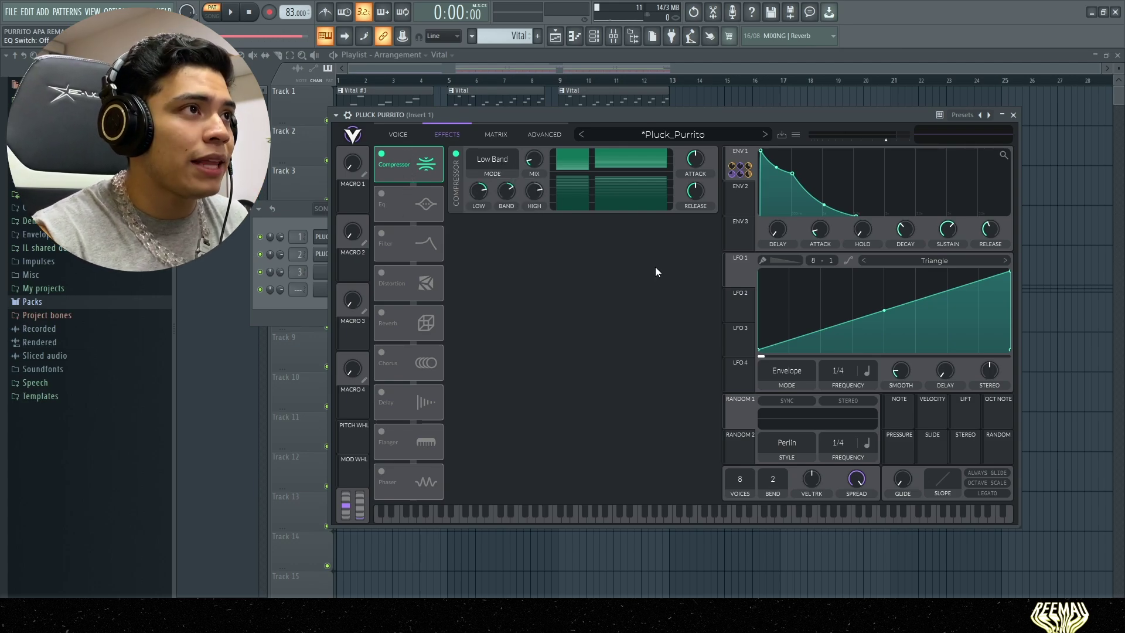
pyautogui.moveTo(539, 164)
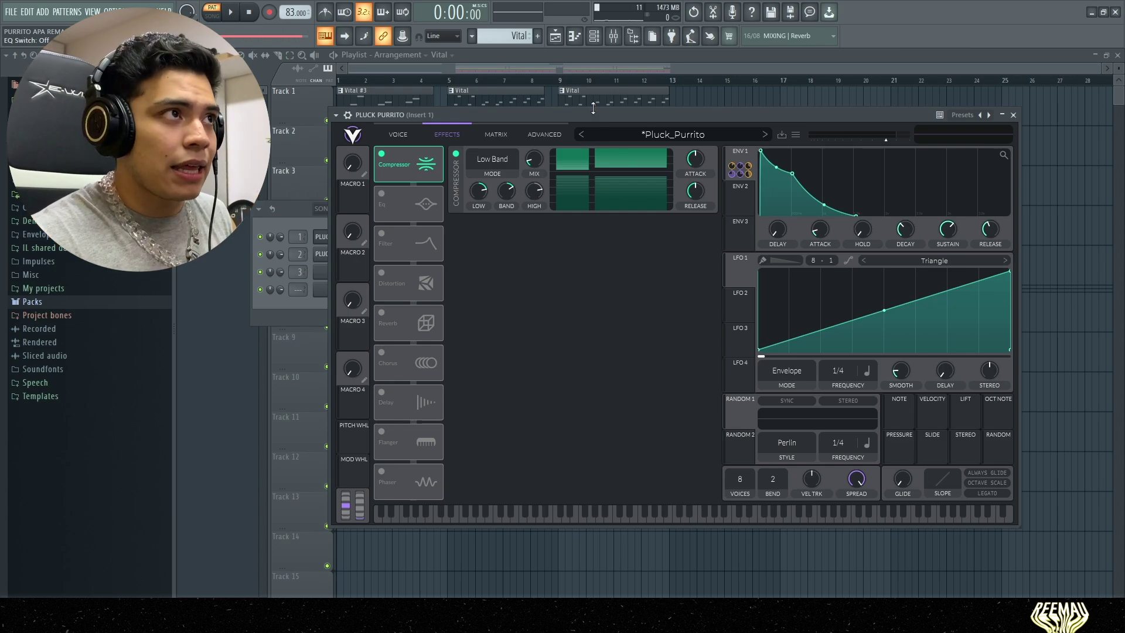
pyautogui.moveTo(592, 112); pyautogui.dragTo(599, 113)
pyautogui.press('space')
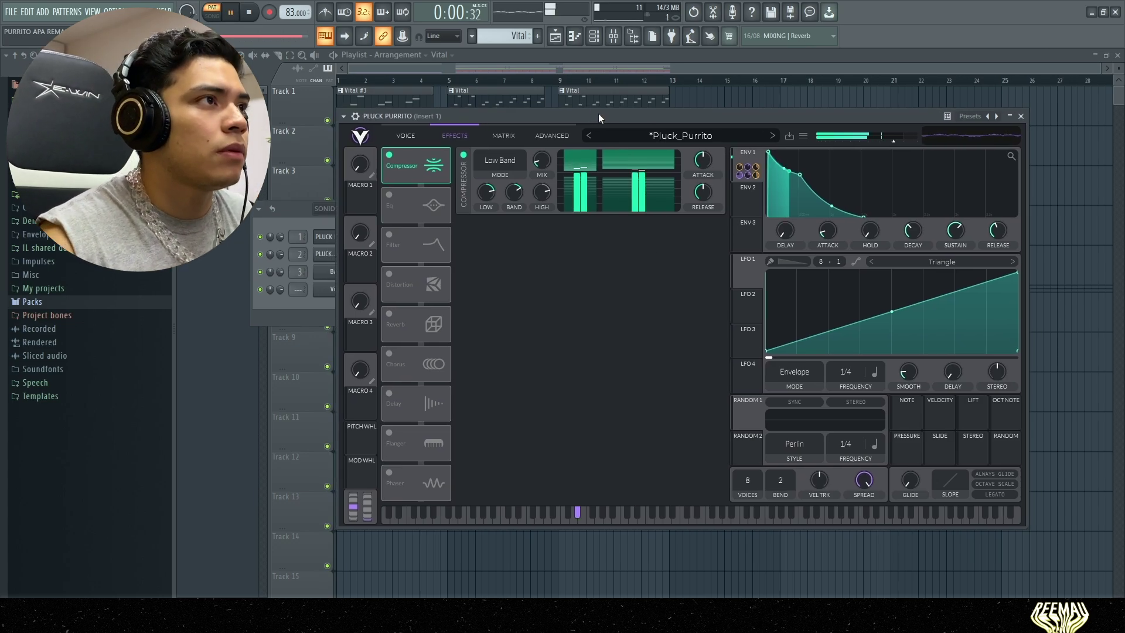
pyautogui.click(389, 156)
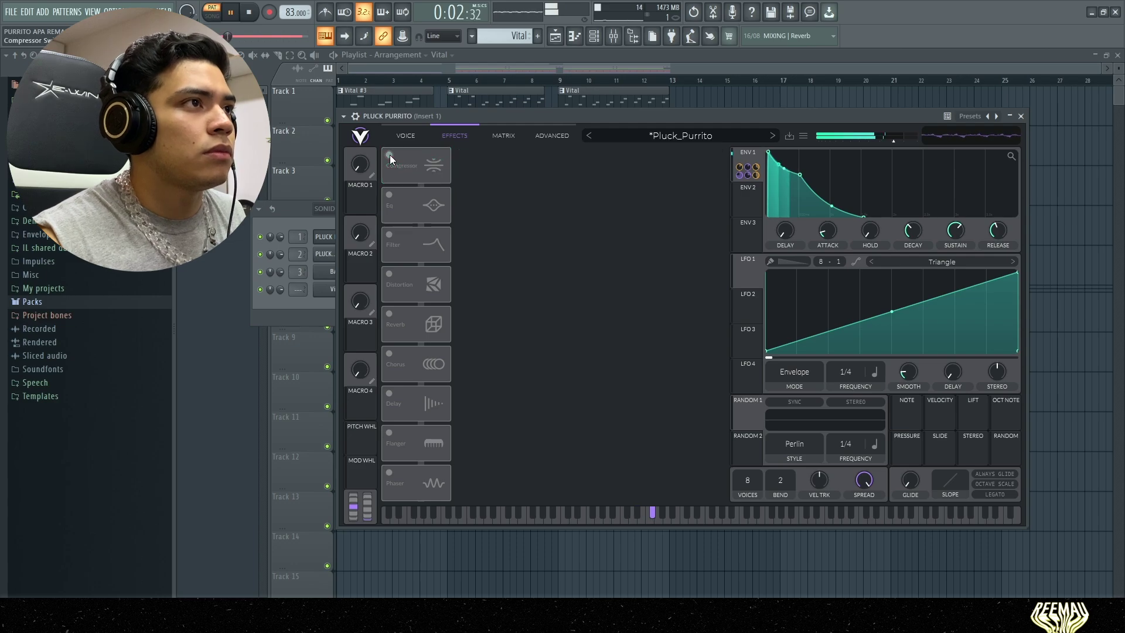
pyautogui.click(389, 155)
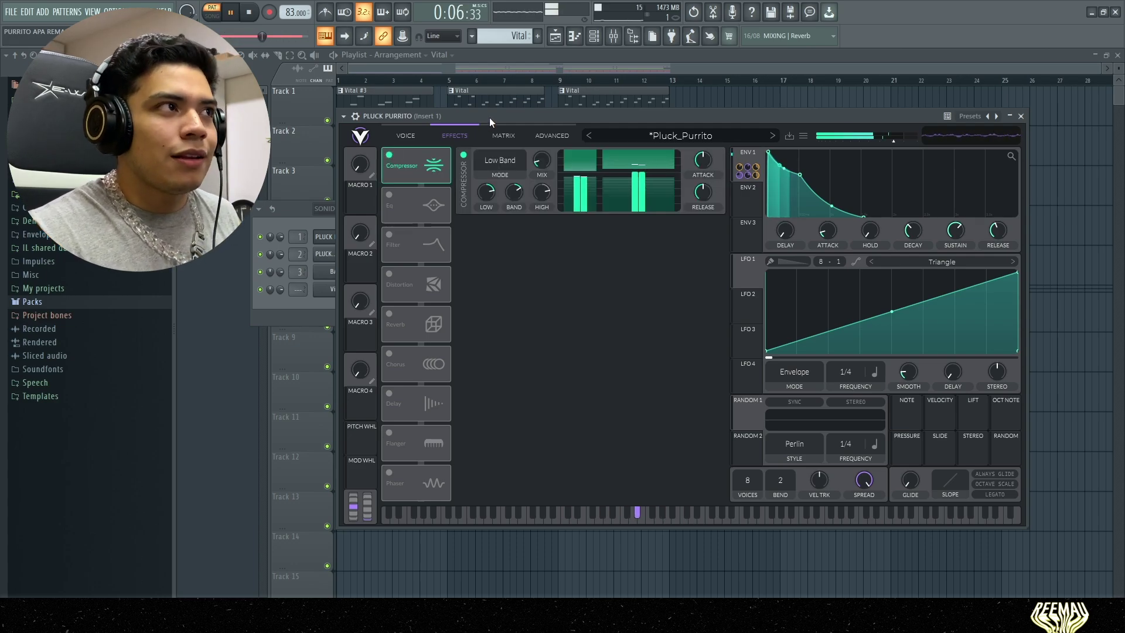
# Stop playback, switch on the EQ effect and check its low-band and high-band gain and cutoff settings.
pyautogui.press('space')
pyautogui.moveTo(490, 117)
pyautogui.mouseDown()
pyautogui.moveTo(502, 114)
pyautogui.moveTo(490, 117)
pyautogui.mouseUp()
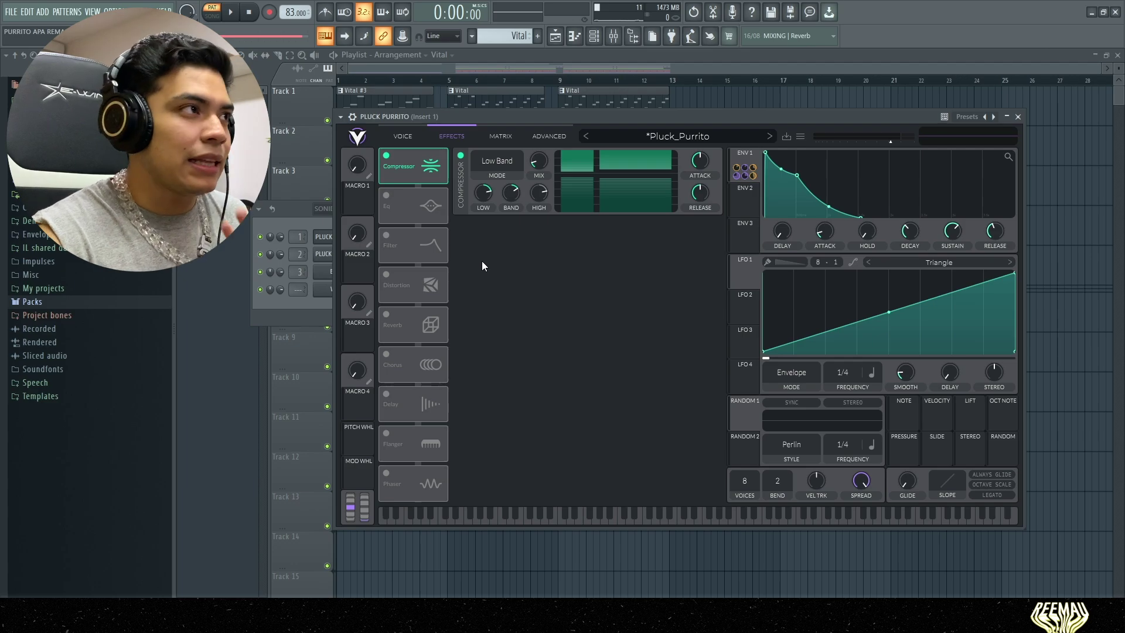
pyautogui.click(387, 195)
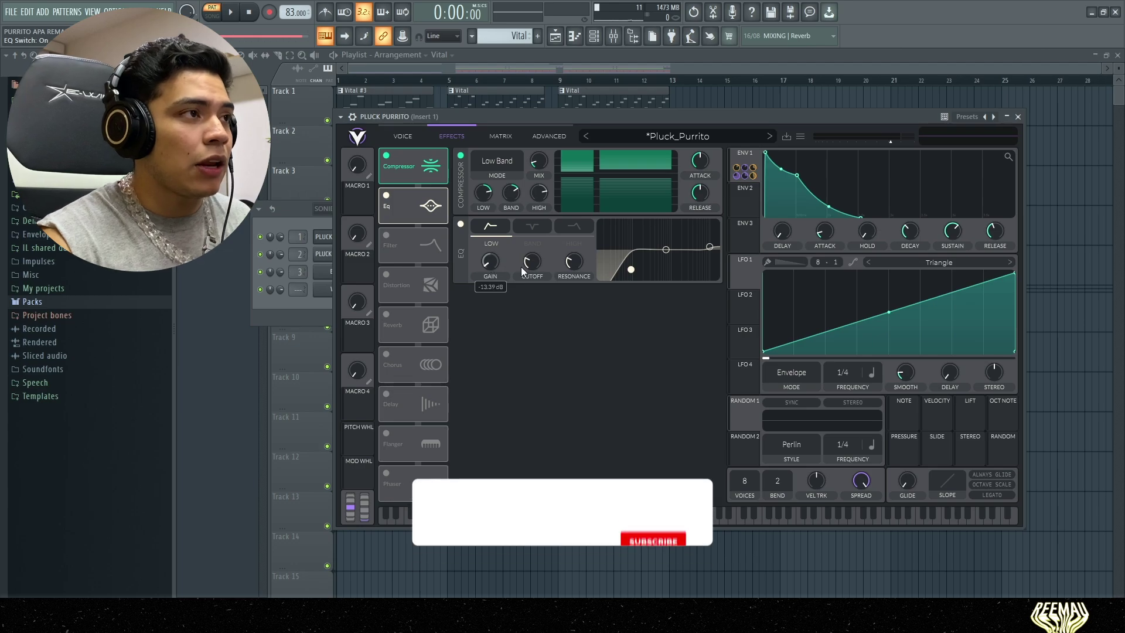
pyautogui.moveTo(525, 266)
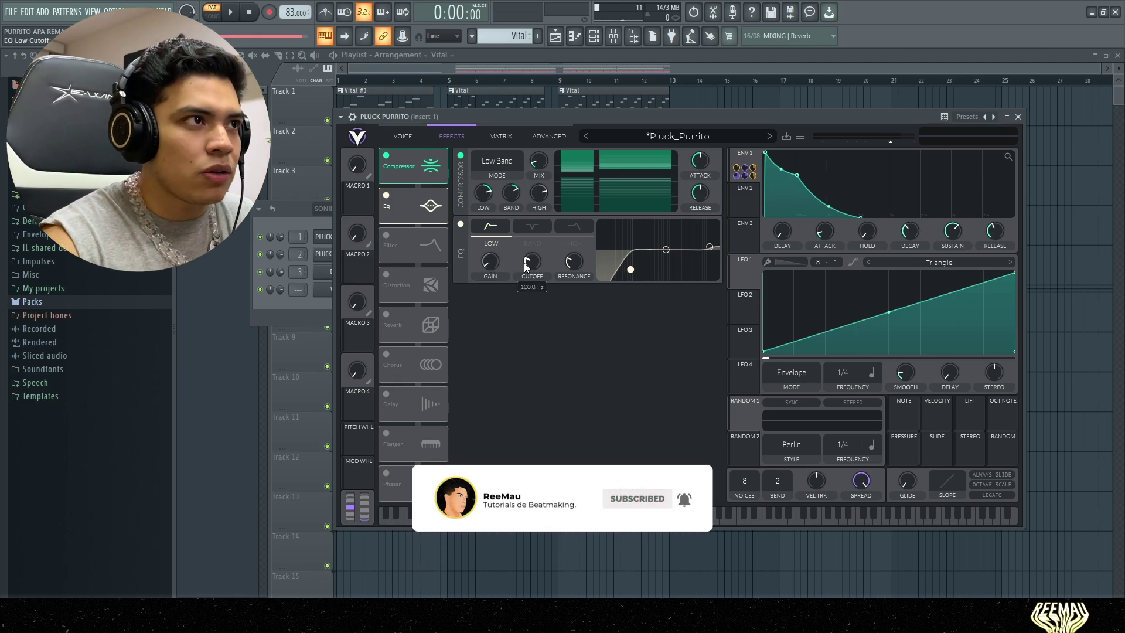
pyautogui.click(710, 246)
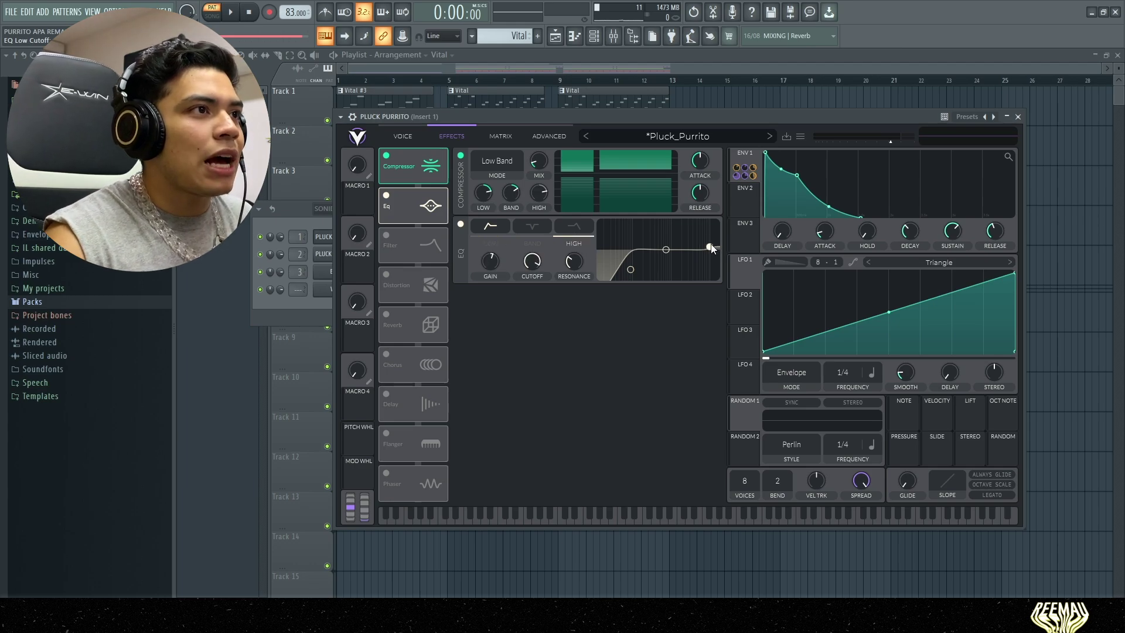
pyautogui.moveTo(493, 264)
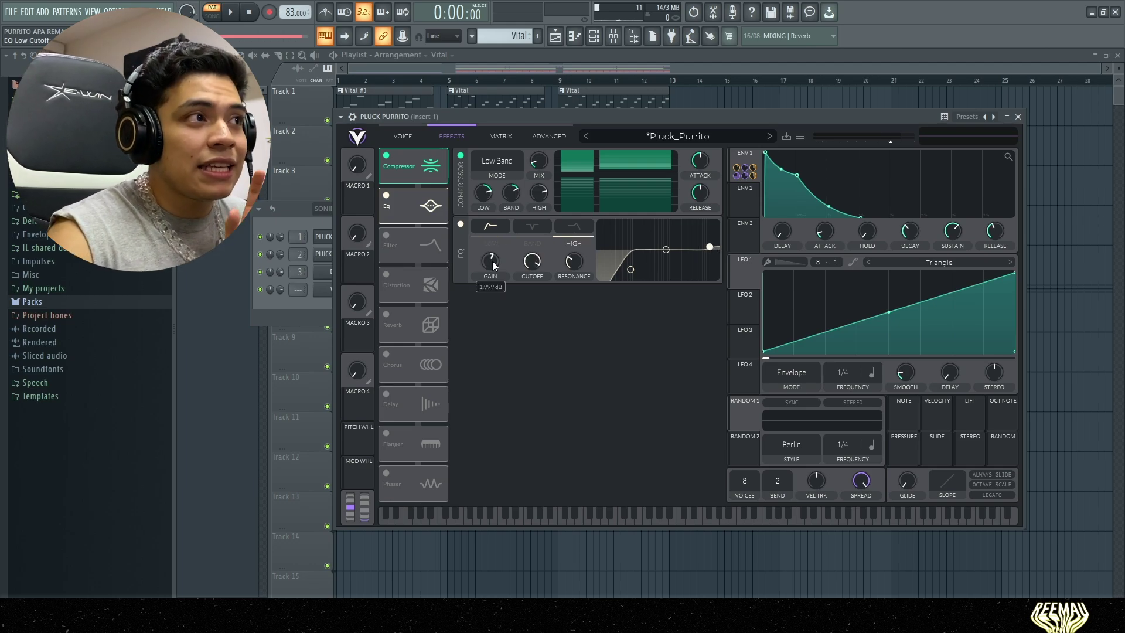
pyautogui.moveTo(537, 267)
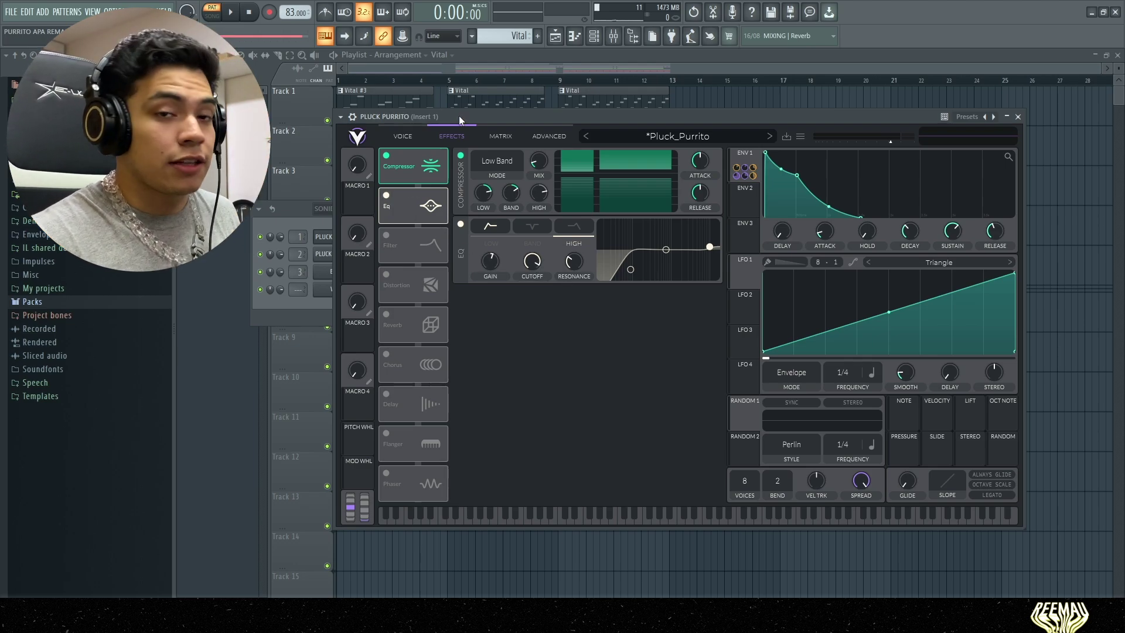
# Audition the pluck with the EQ bypassed and enabled, leaving the EQ on.
pyautogui.moveTo(459, 115); pyautogui.dragTo(461, 113)
pyautogui.press('space')
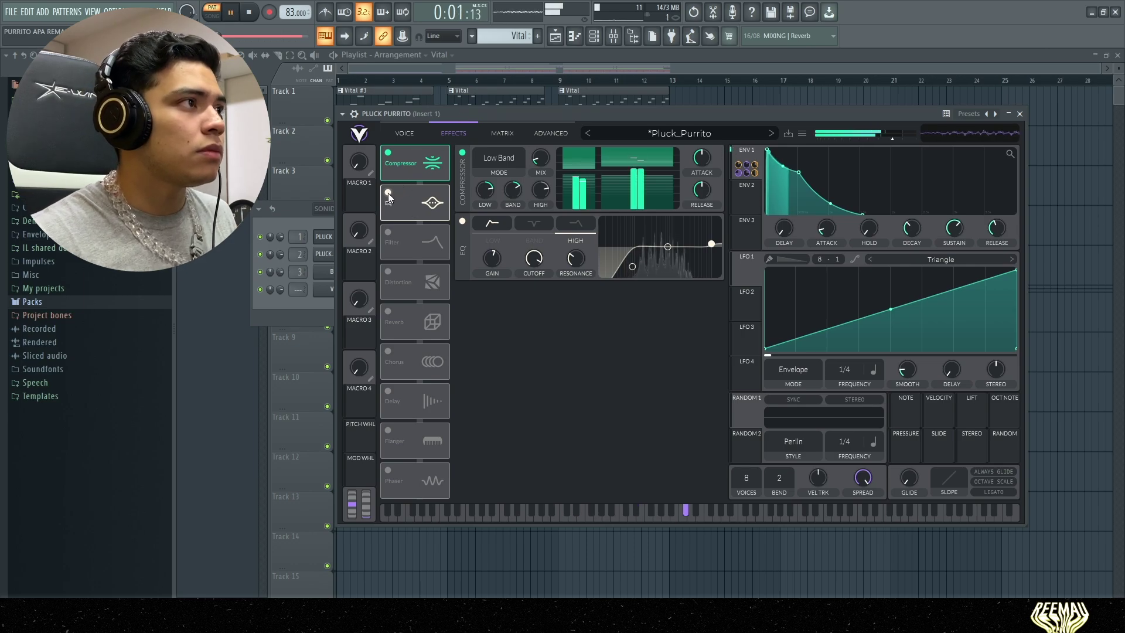
pyautogui.click(387, 193)
pyautogui.click(388, 192)
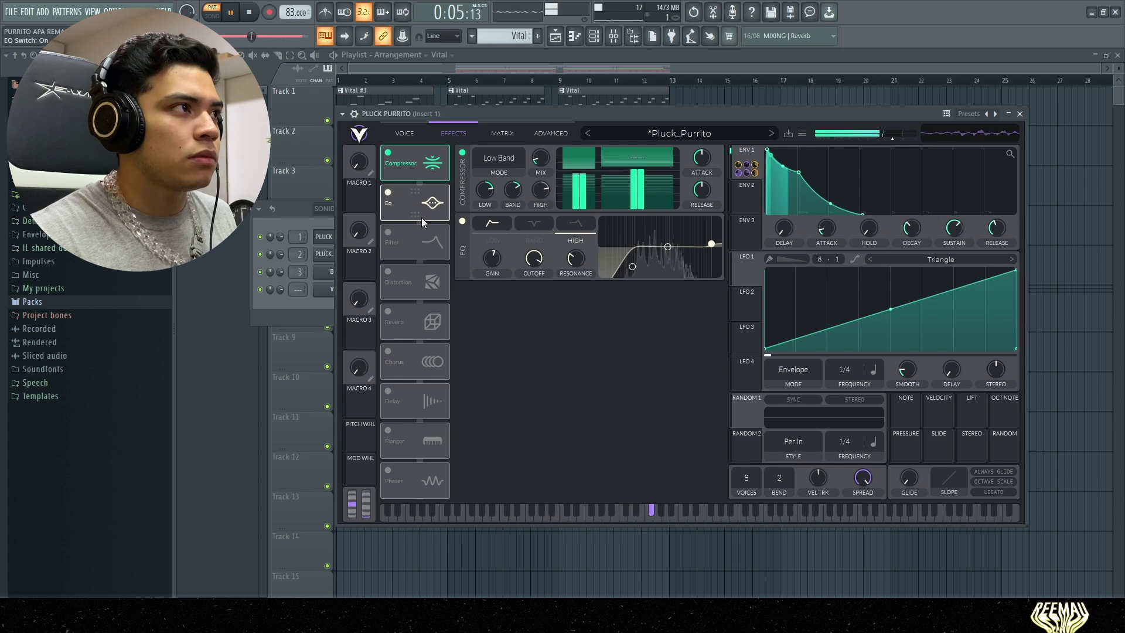
pyautogui.moveTo(513, 112); pyautogui.dragTo(502, 111)
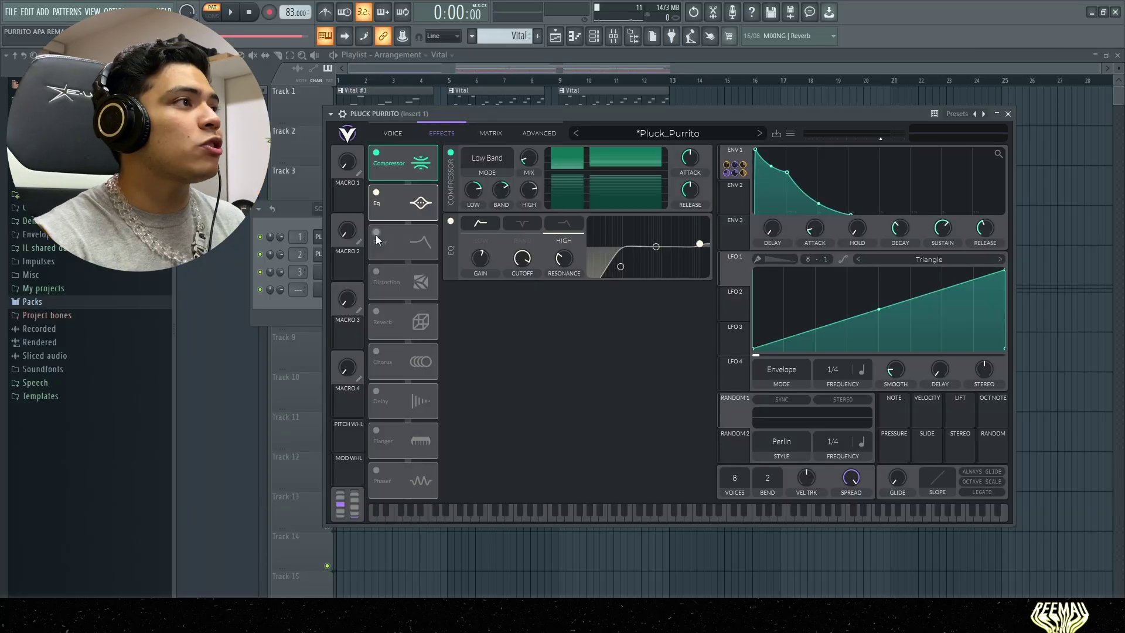
# Switch on the Analog 12dB filter in the effects chain and audition the pluck through it.
pyautogui.click(375, 234)
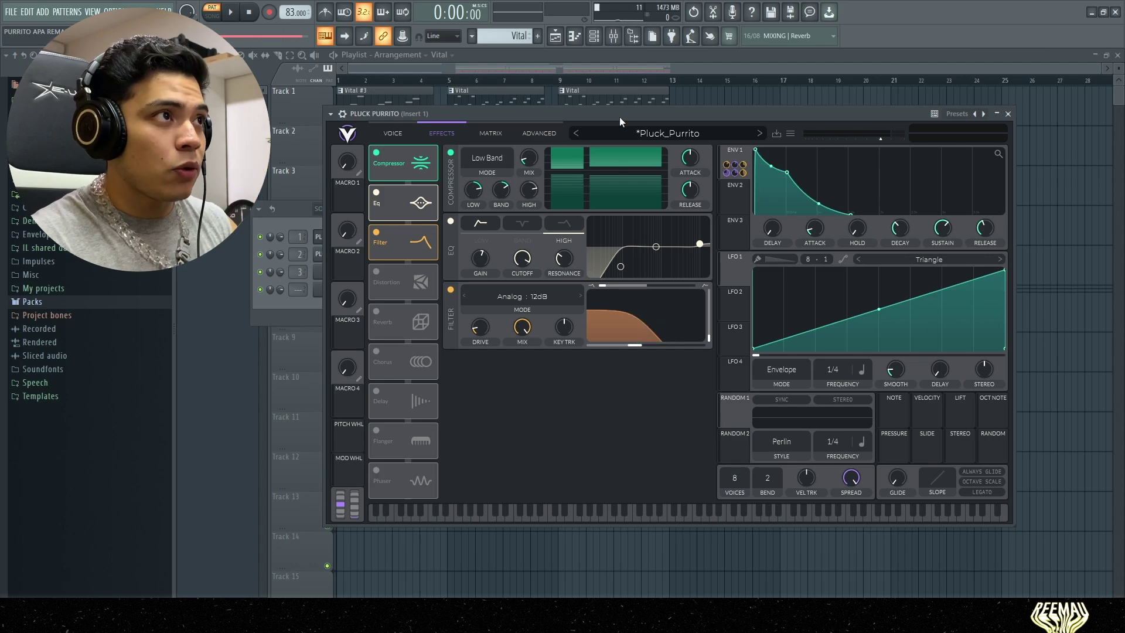
pyautogui.press('space')
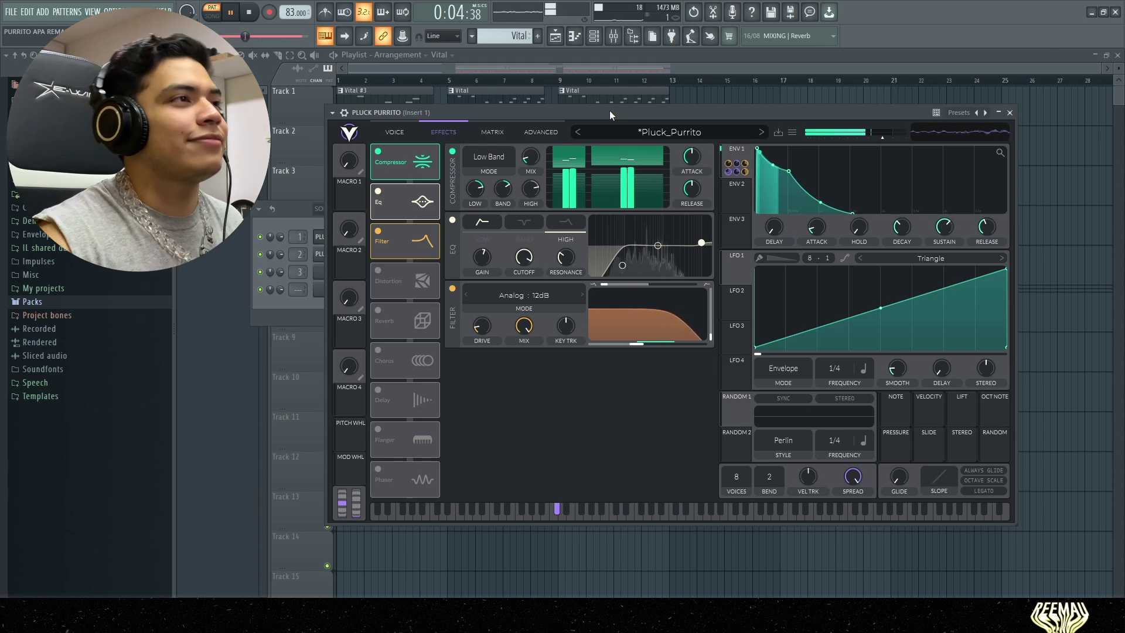
pyautogui.press('space')
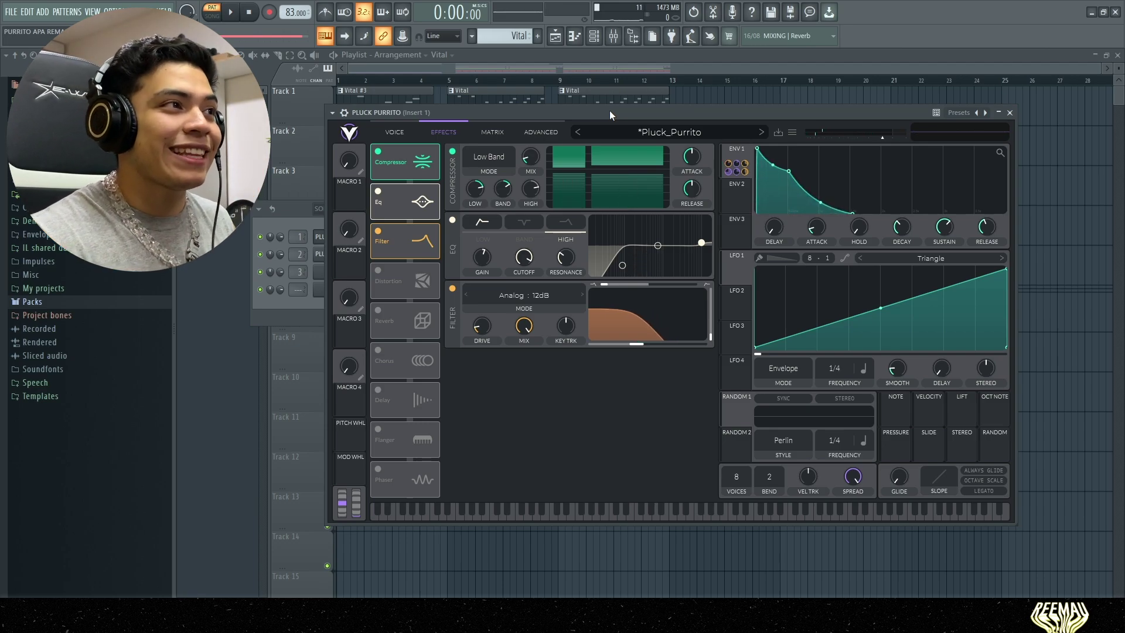
# Switch on the Hard Clip distortion and check its drive, mix, filter position options, cutoff and blend.
pyautogui.click(378, 271)
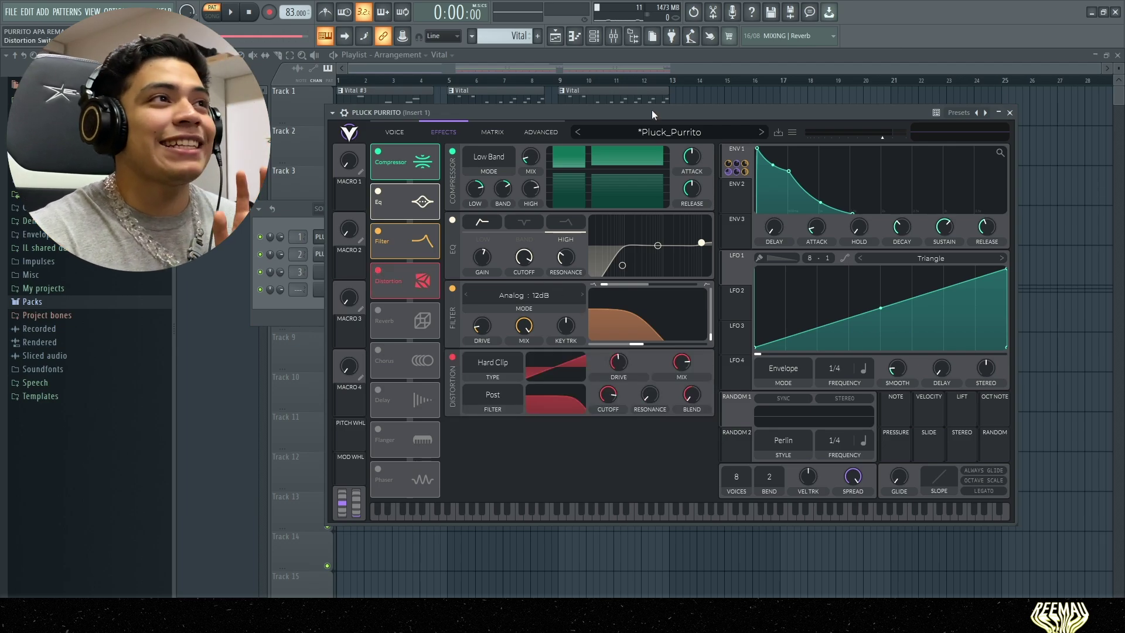
pyautogui.moveTo(651, 110); pyautogui.dragTo(653, 96)
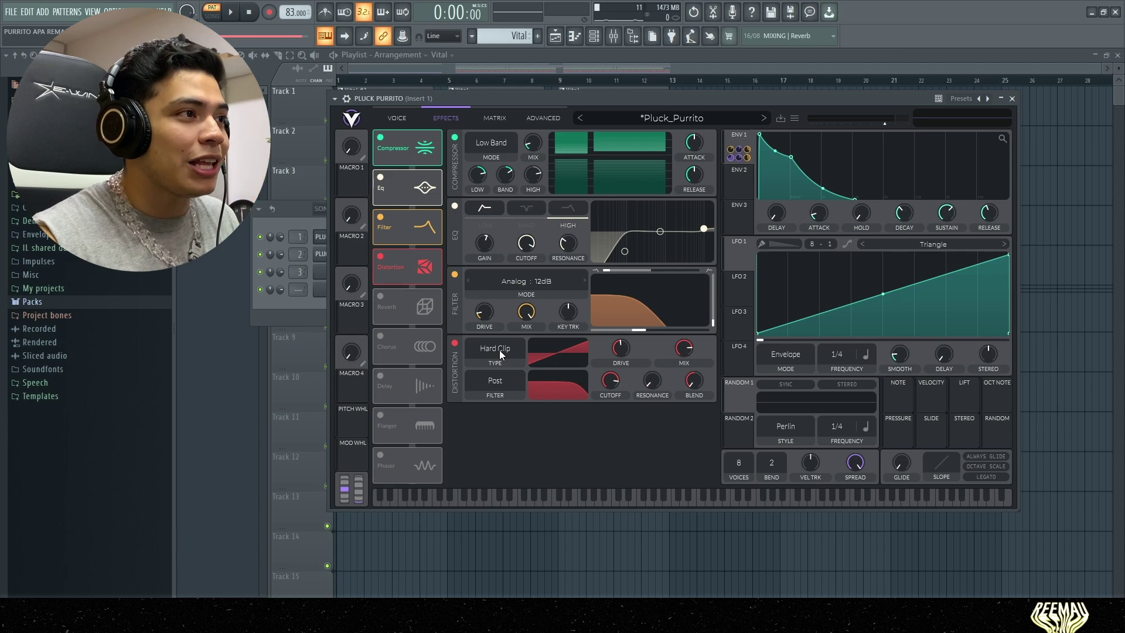
pyautogui.moveTo(623, 349)
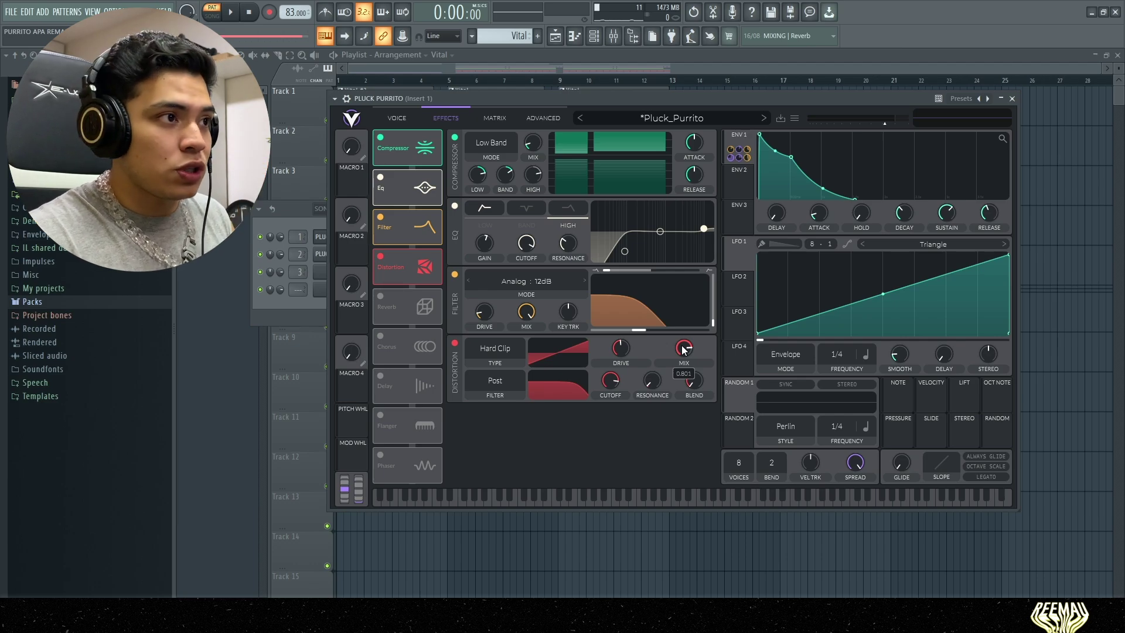
pyautogui.click(501, 382)
pyautogui.click(614, 424)
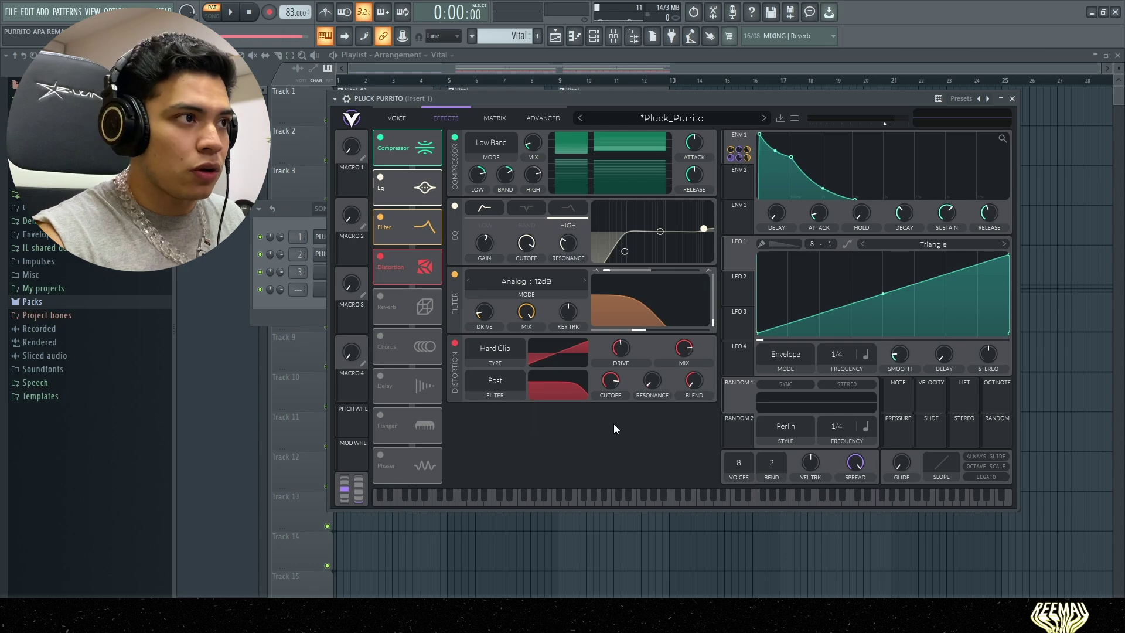
pyautogui.moveTo(615, 382)
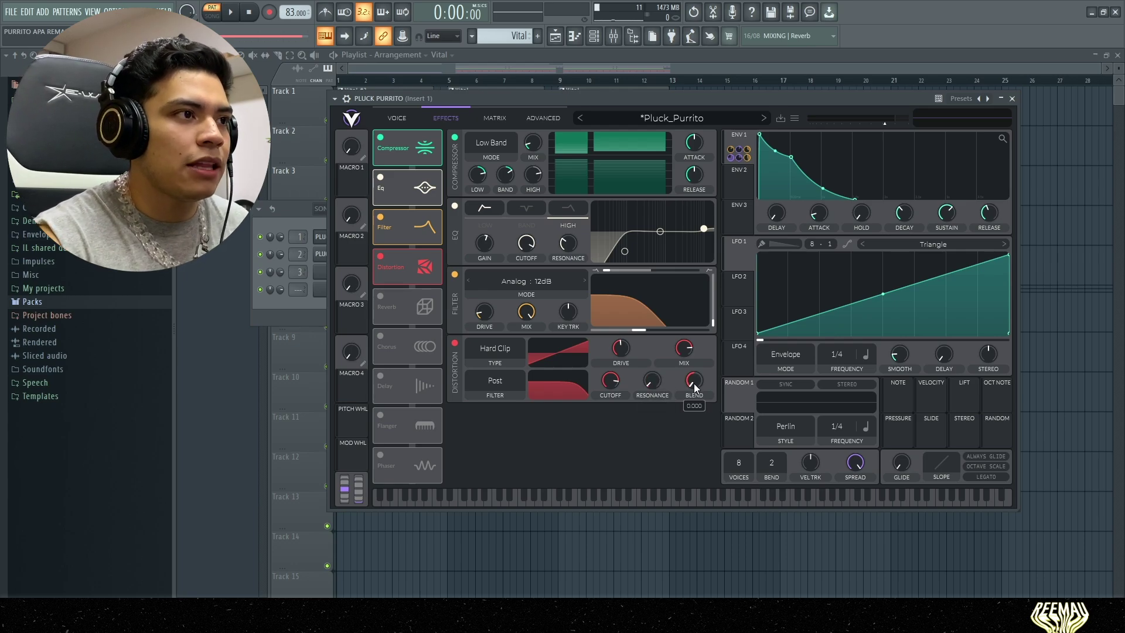
# Audition the pluck with the distortion bypassed and enabled, leaving the distortion on.
pyautogui.moveTo(613, 103); pyautogui.dragTo(622, 101)
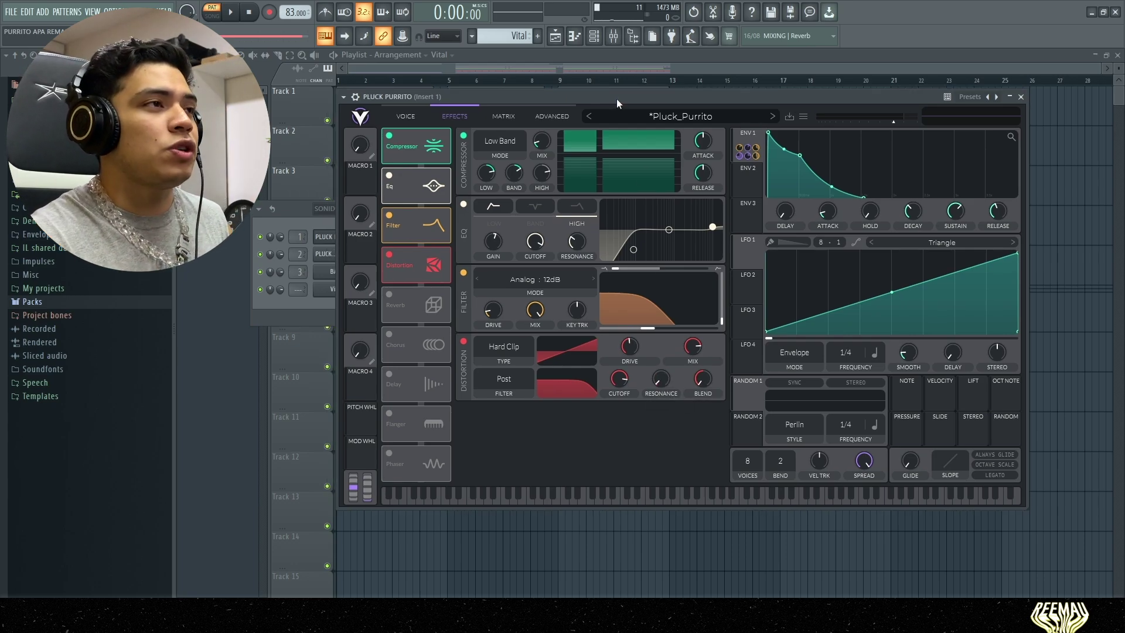
pyautogui.press('space')
pyautogui.click(388, 254)
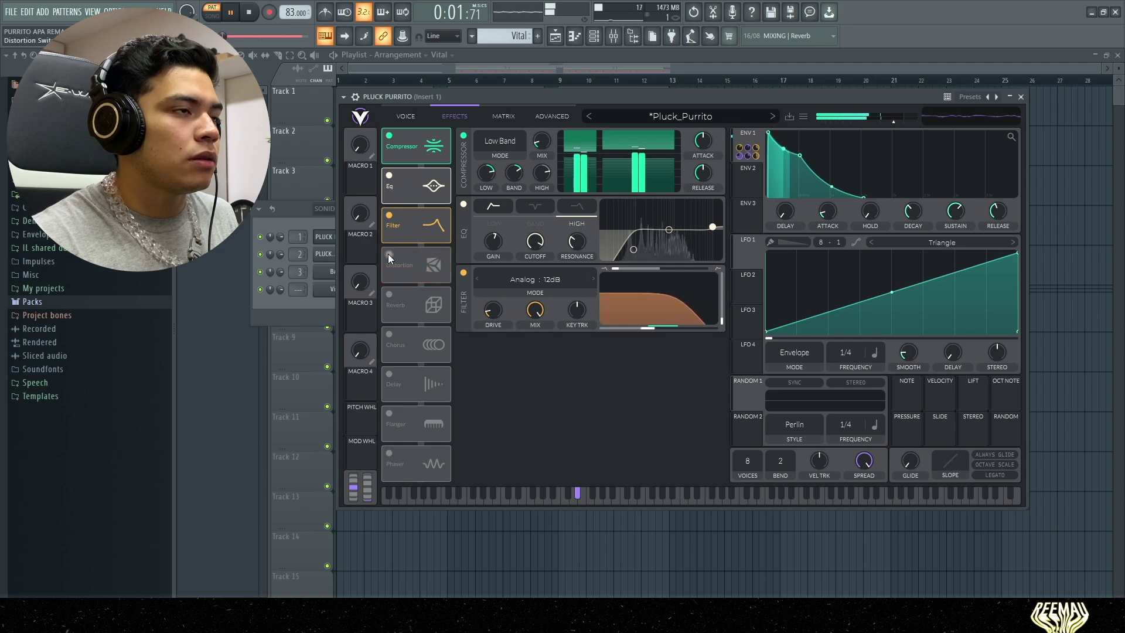
pyautogui.click(388, 255)
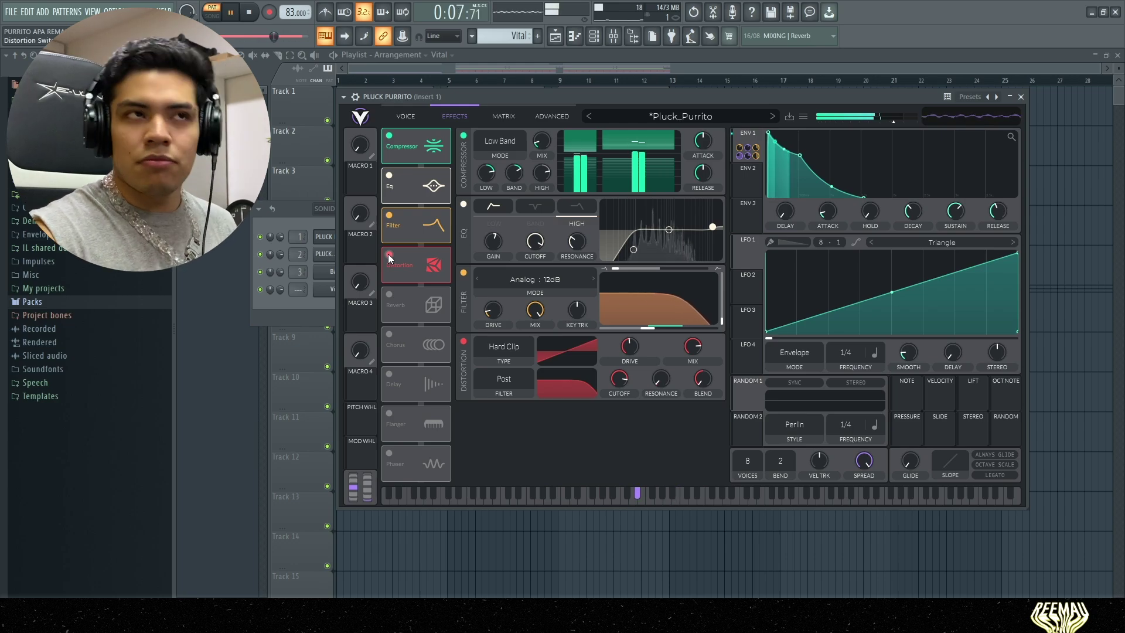
pyautogui.moveTo(494, 95); pyautogui.dragTo(500, 100)
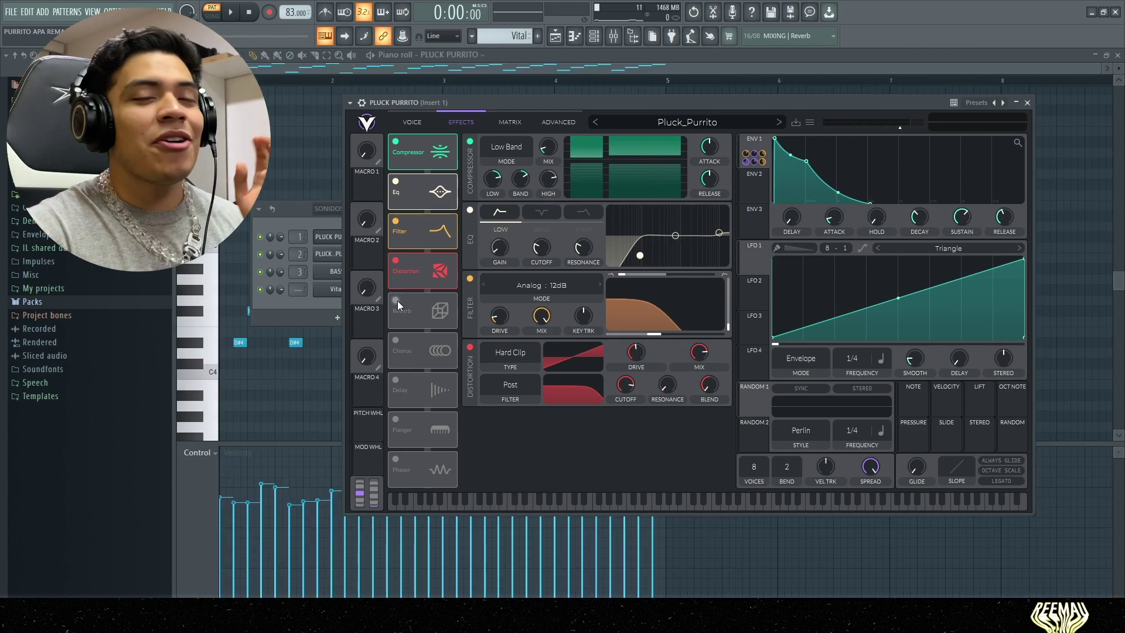
# Switch on the reverb and check the cutoff and gain settings of its low and high bands.
pyautogui.click(396, 301)
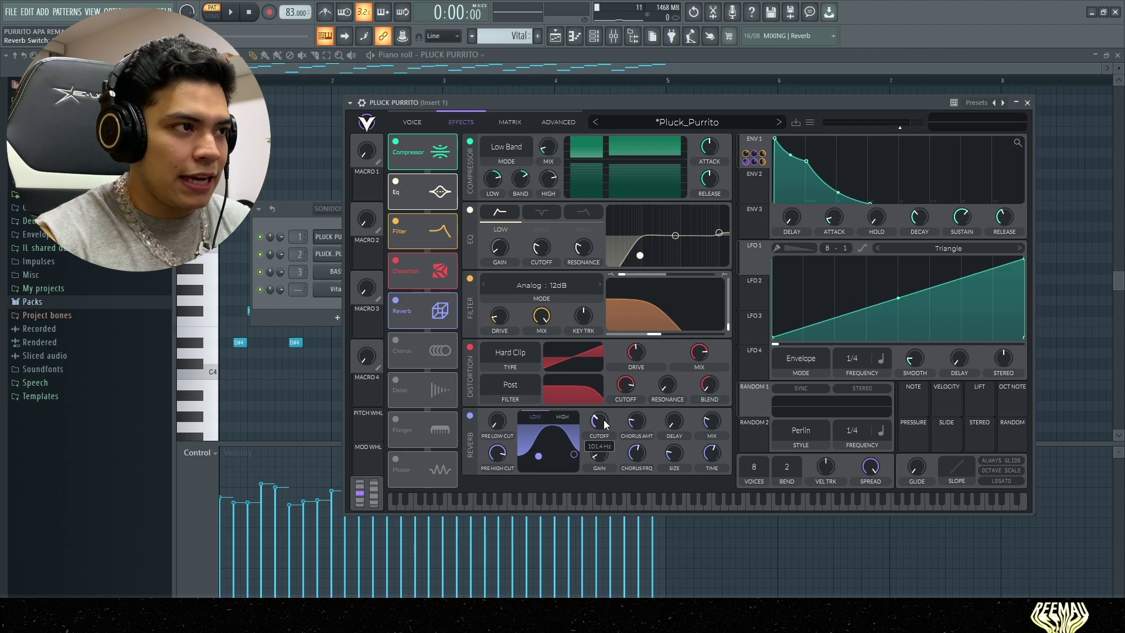
pyautogui.click(564, 418)
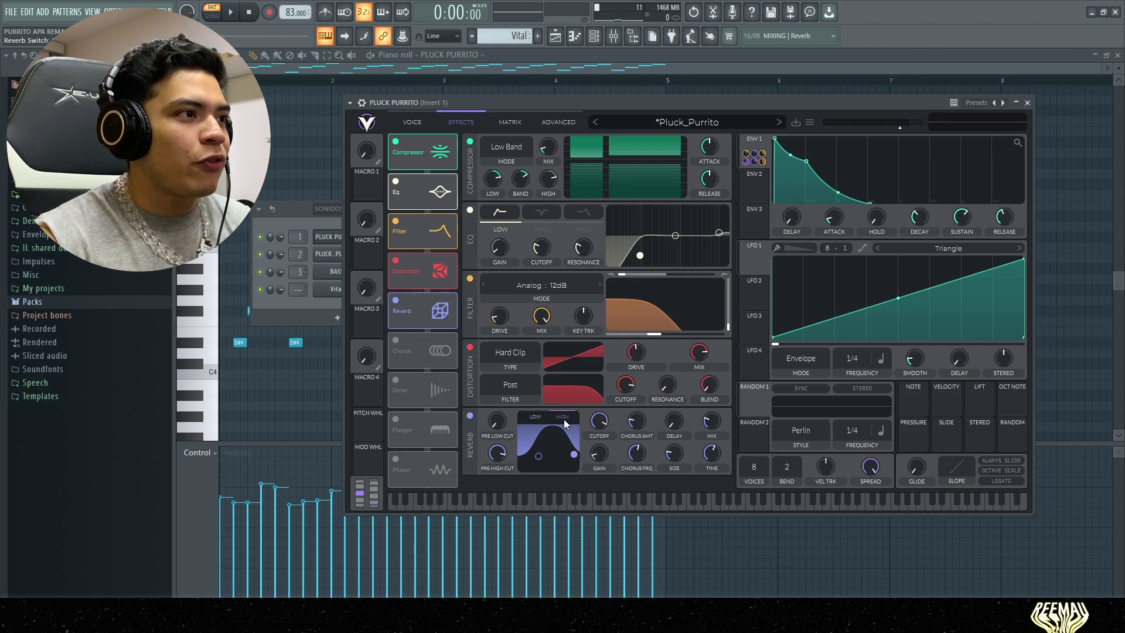